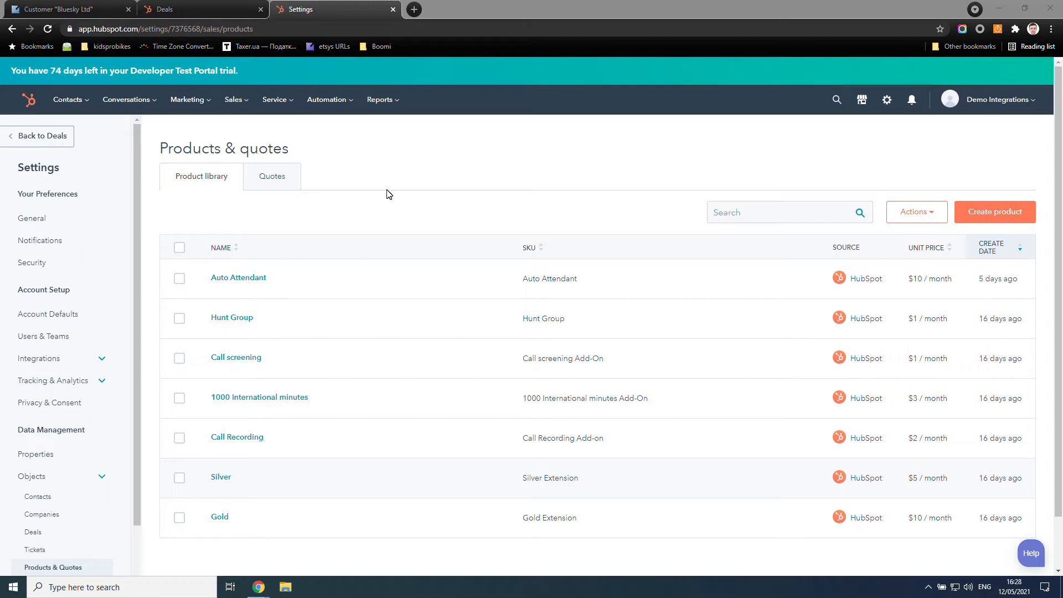
# Switch to the PortaOne record of customer Bluesky Ltd and review its general info custom fields and account list
pyautogui.click(70, 10)
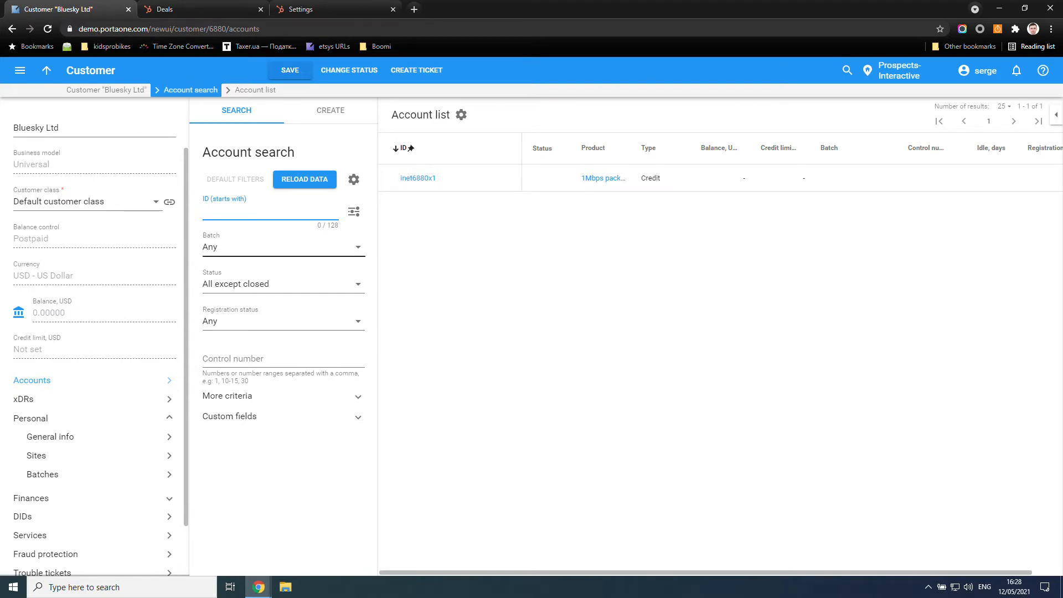
pyautogui.click(270, 416)
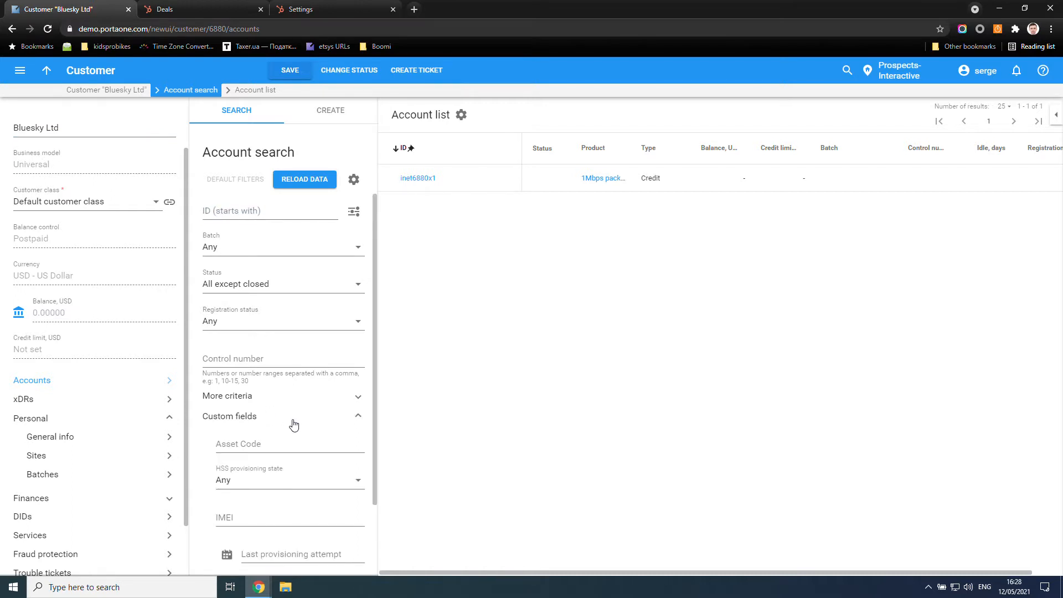
pyautogui.click(272, 419)
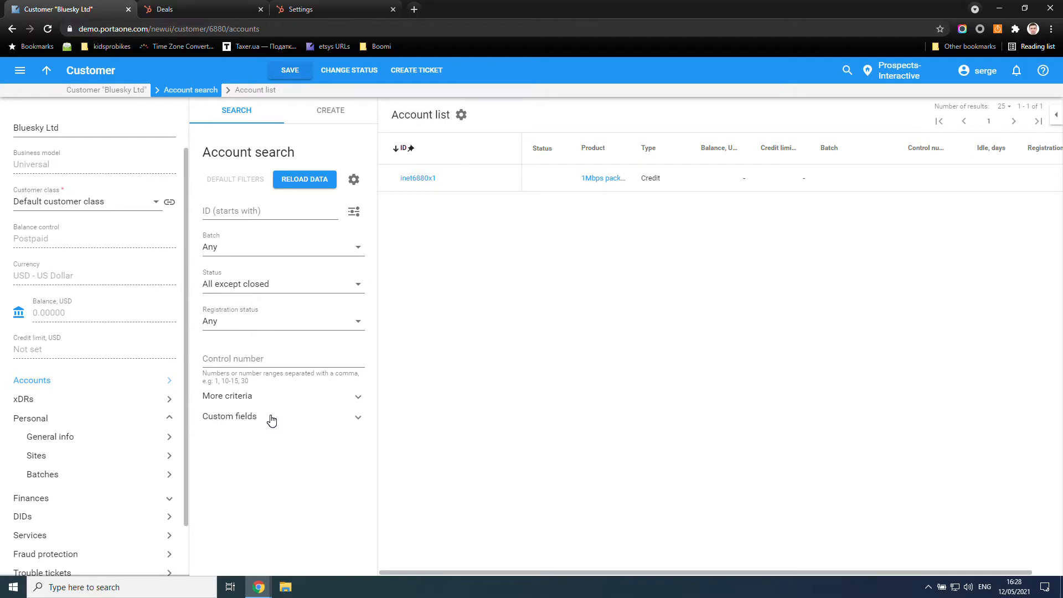
pyautogui.click(122, 438)
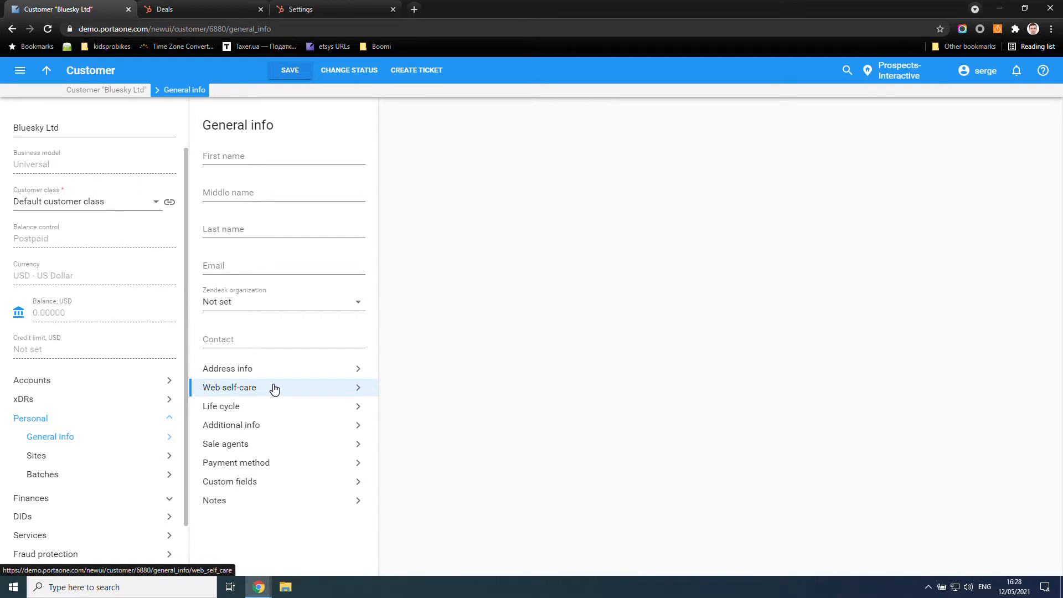
pyautogui.click(275, 481)
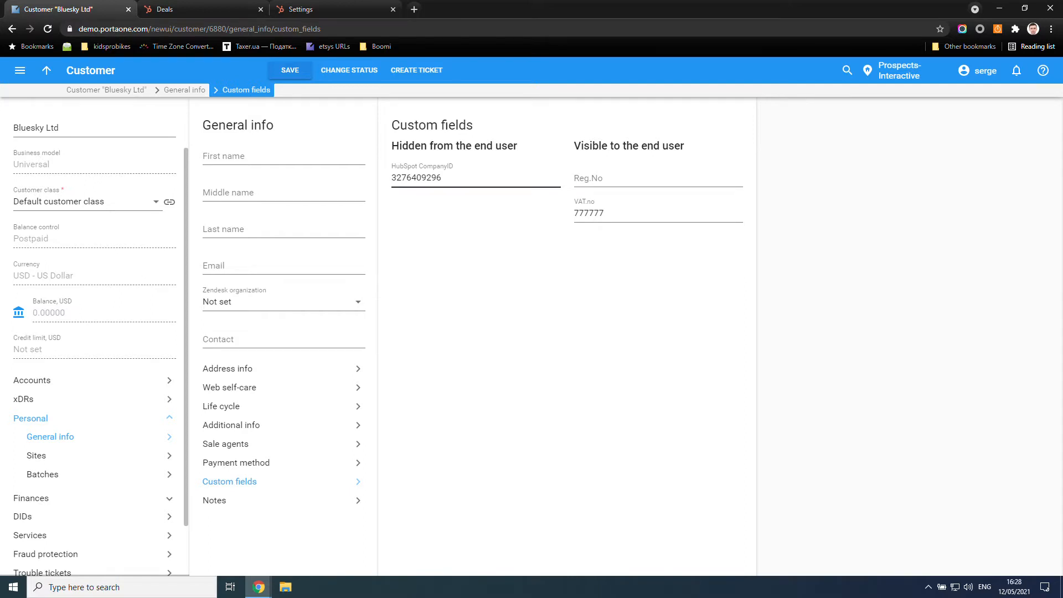
pyautogui.click(51, 384)
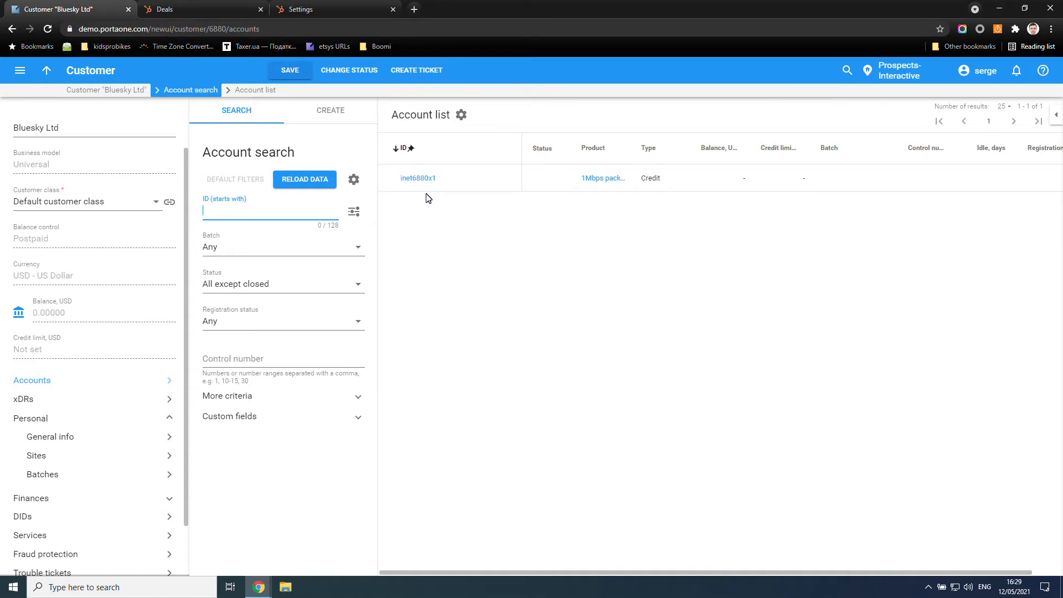
# Switch to the HubSpot deals board and start a new deal named "CloudPBX for BlueSky"
pyautogui.click(189, 5)
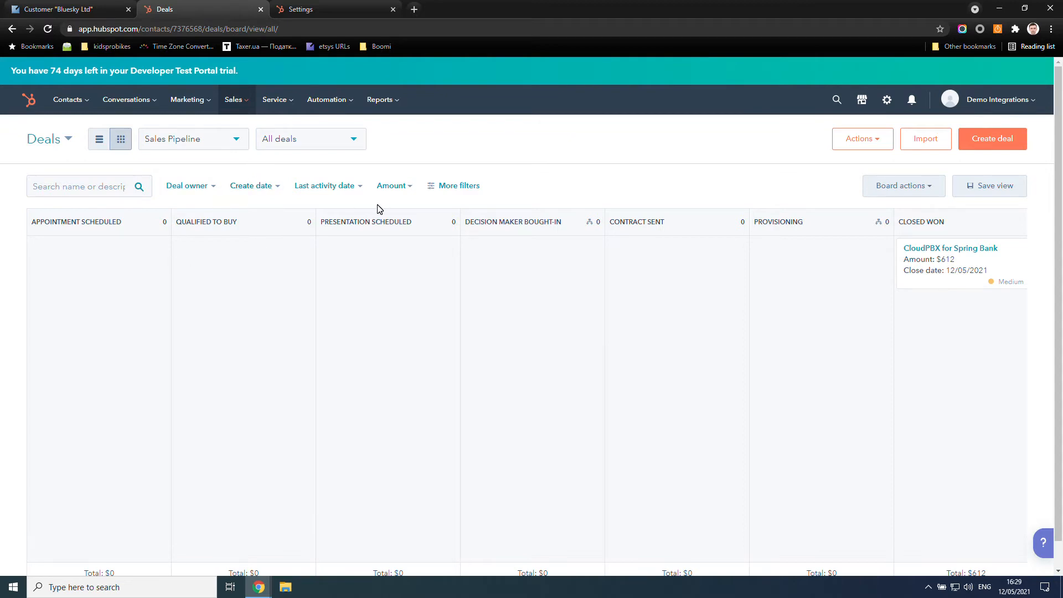
pyautogui.click(994, 141)
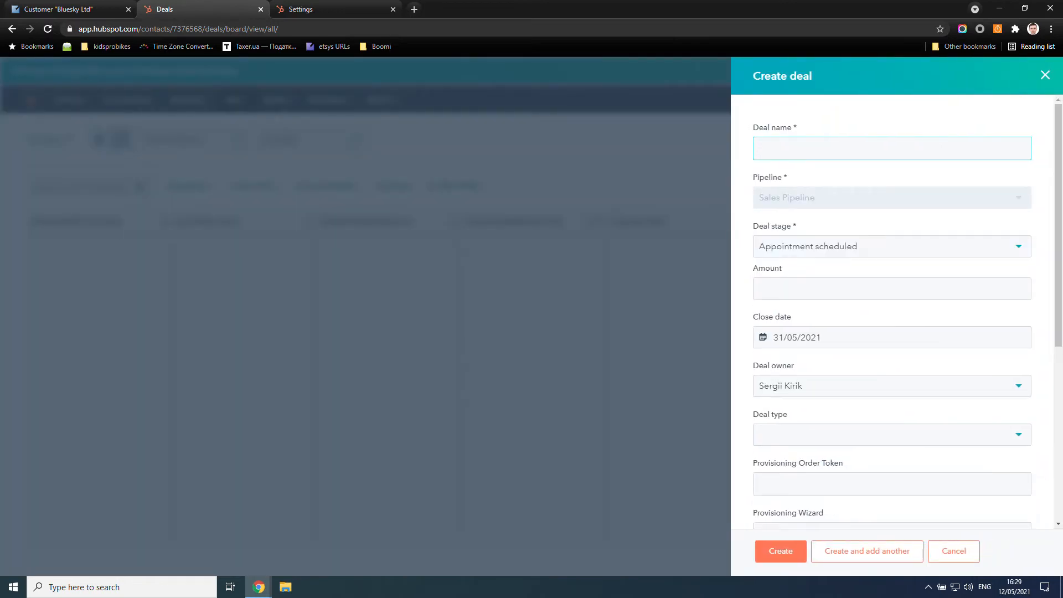
pyautogui.write('CloudPBX for BlueSky')
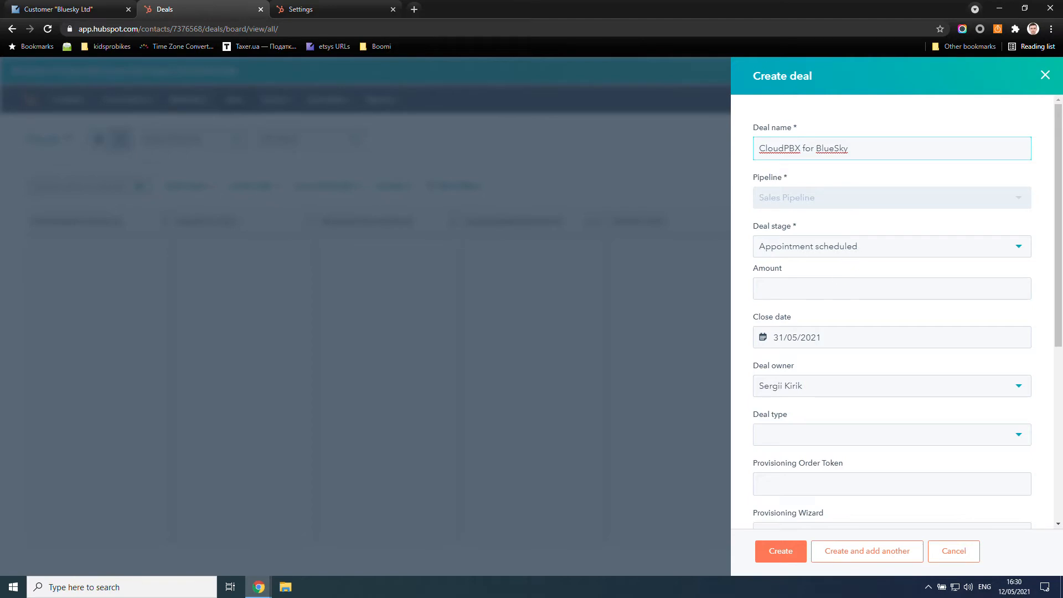
# Associate the new deal with the company Bluesky Ltd
pyautogui.scroll(-1, 836, 368)
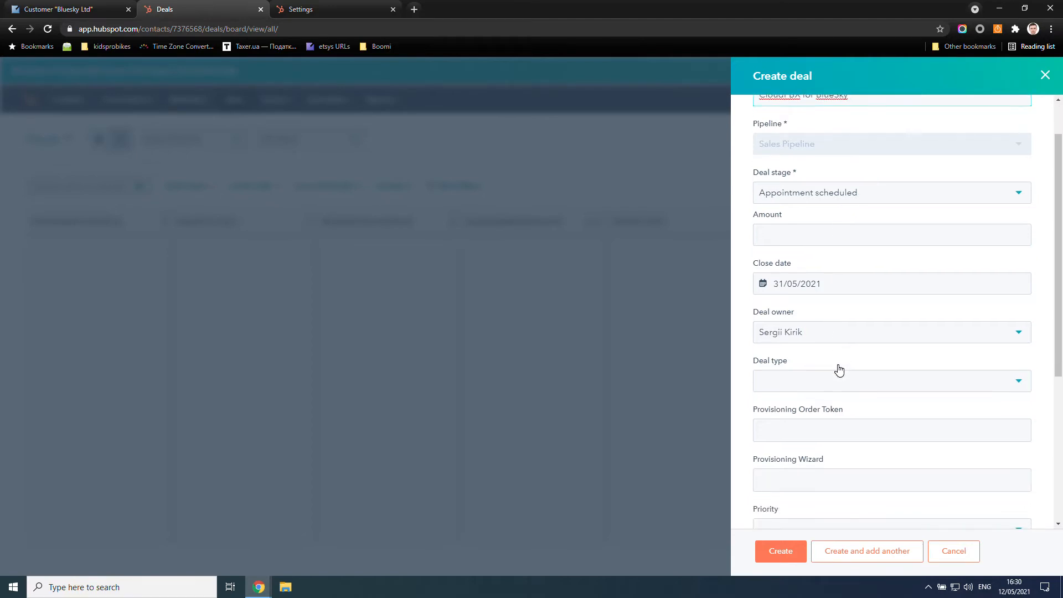
pyautogui.scroll(-4, 840, 370)
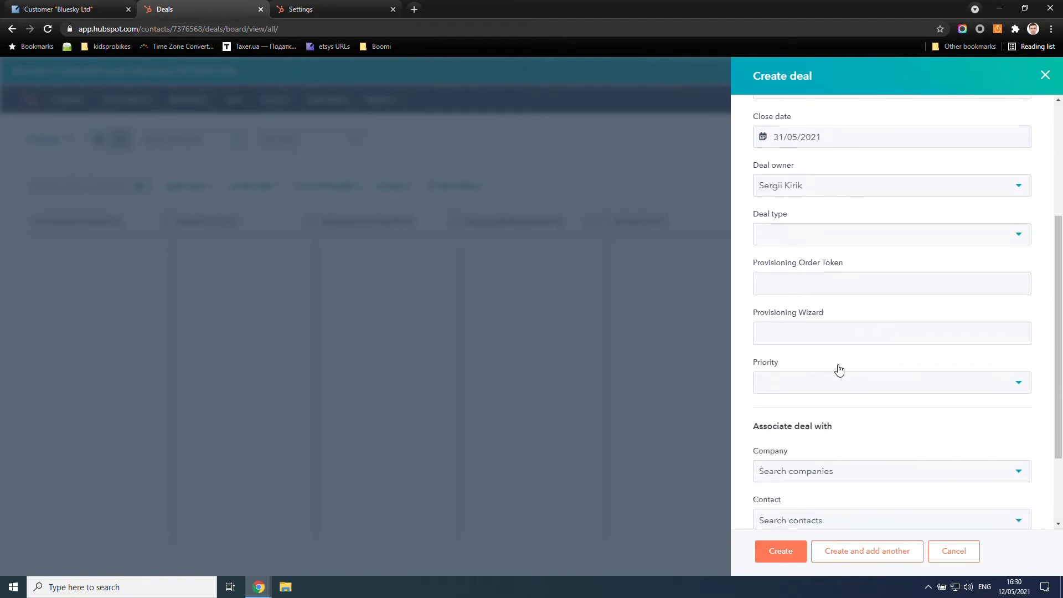
pyautogui.scroll(-1, 839, 370)
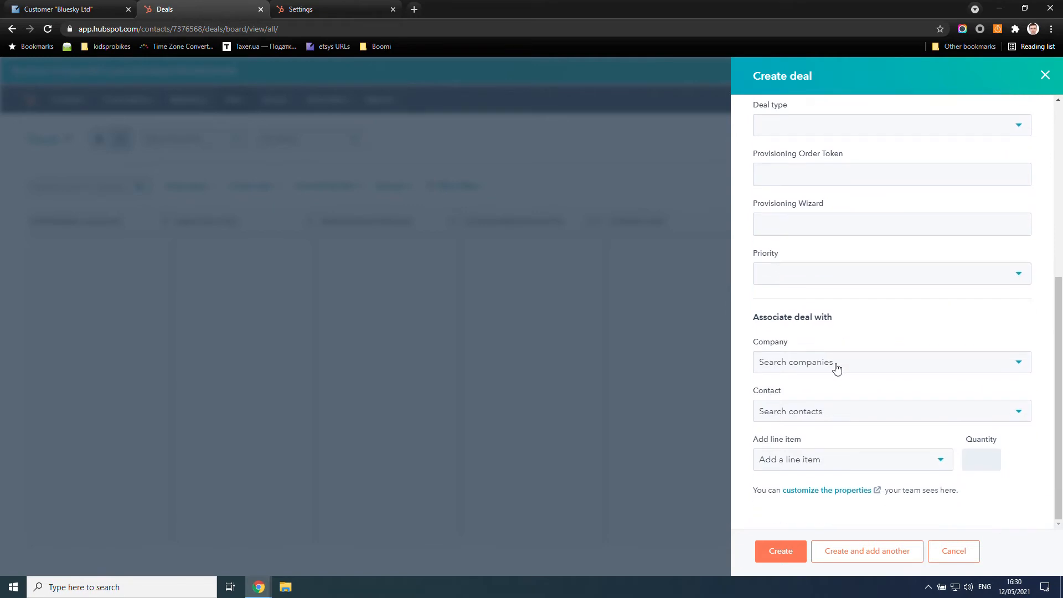
pyautogui.click(837, 368)
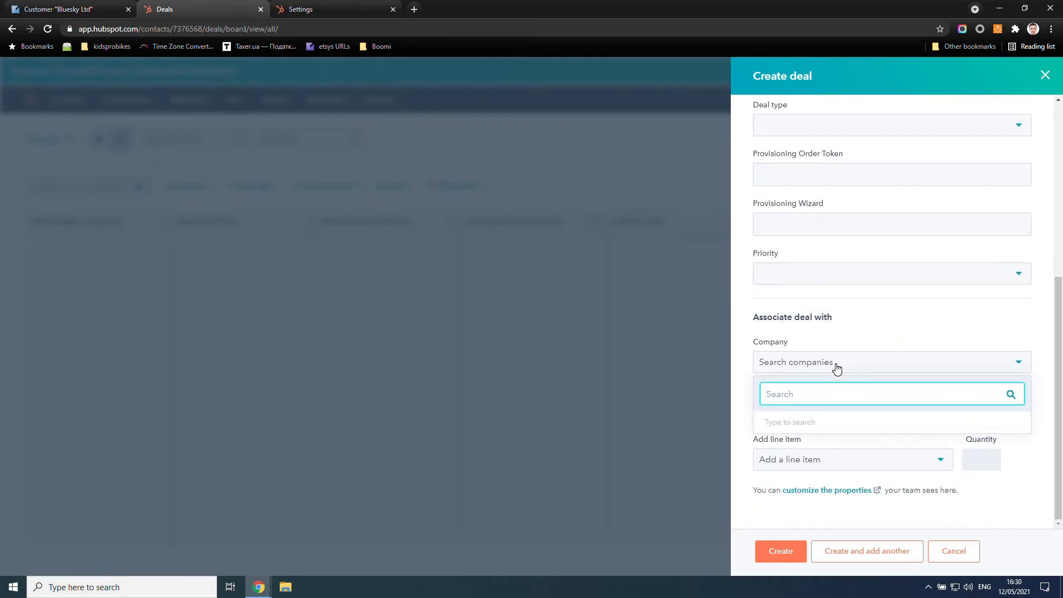
pyautogui.write('blu')
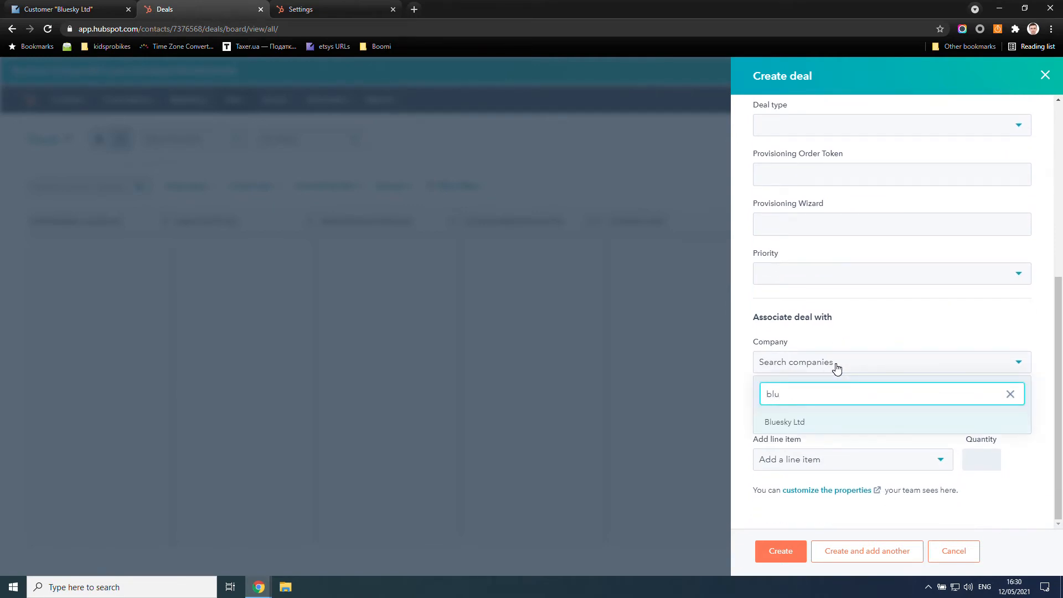
pyautogui.click(819, 426)
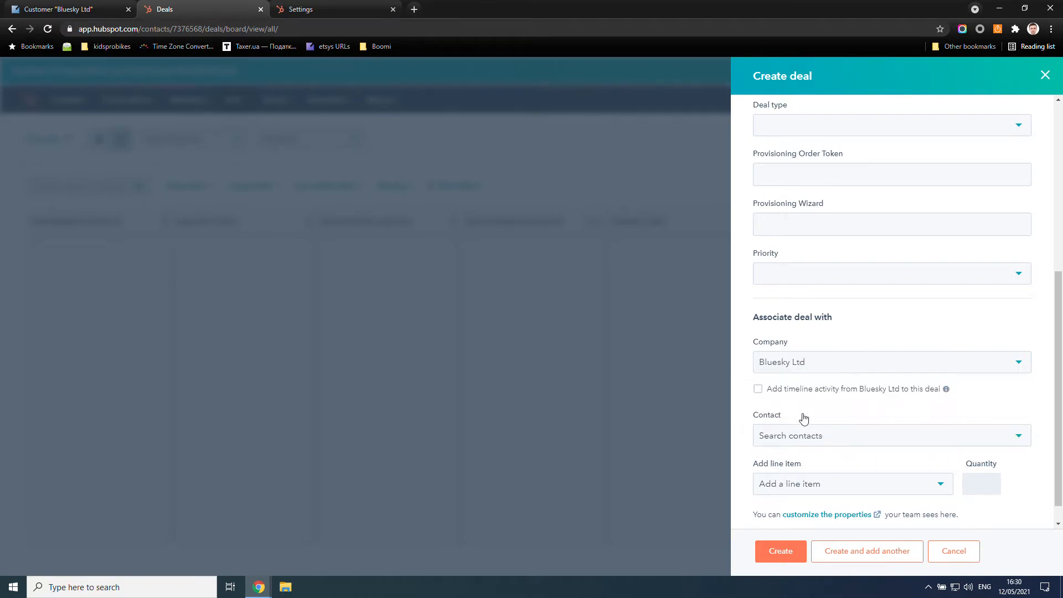
# Add Auto Attendant as the first line item of the new deal
pyautogui.scroll(-1, 802, 414)
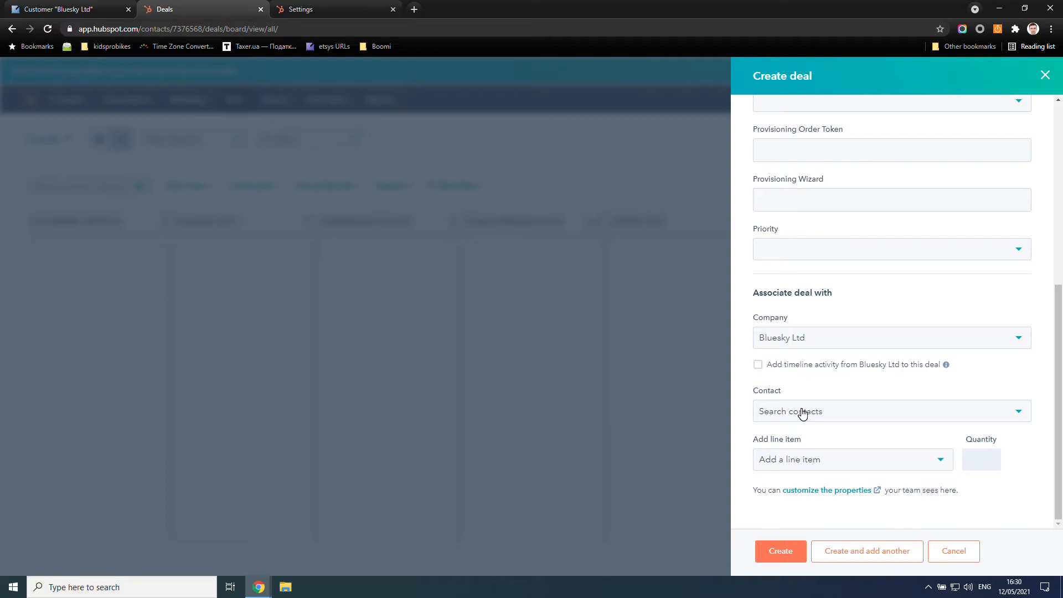
pyautogui.click(855, 469)
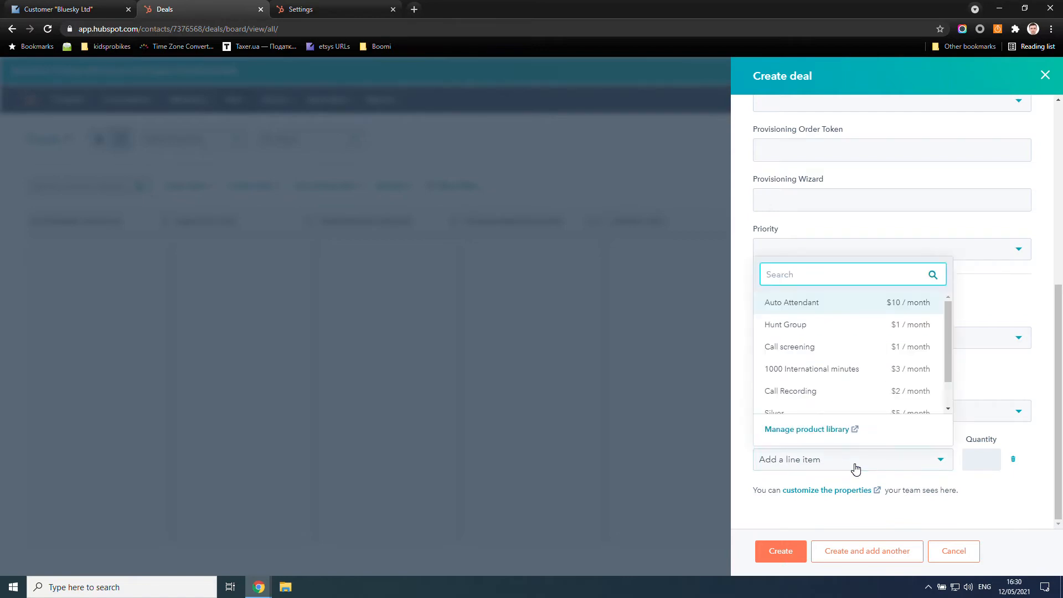
pyautogui.click(813, 309)
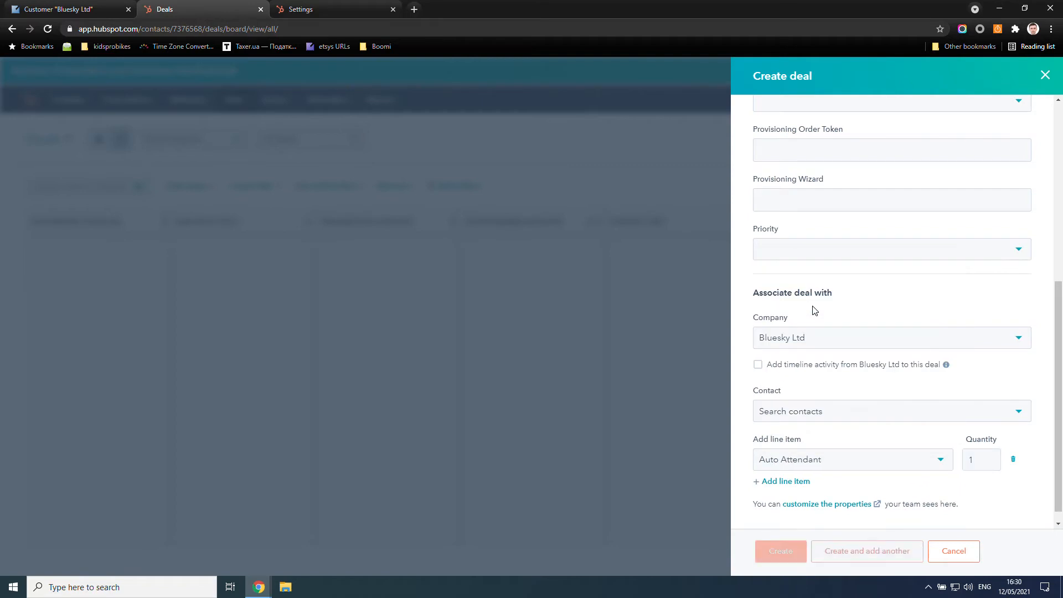
# Add a Hunt Group line item to the deal with a quantity of 2
pyautogui.click(794, 482)
pyautogui.click(798, 488)
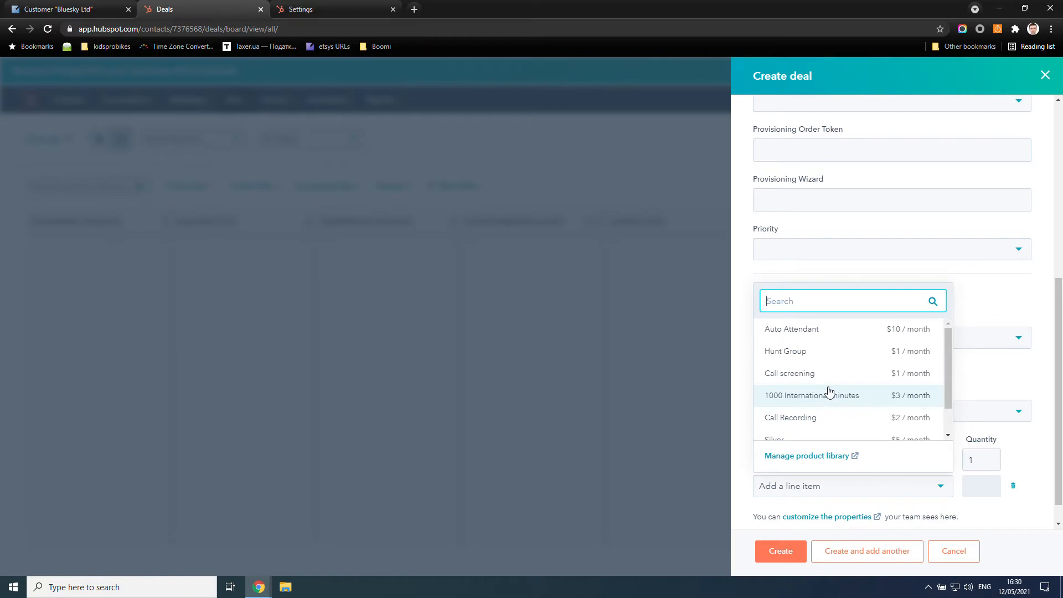
pyautogui.click(803, 353)
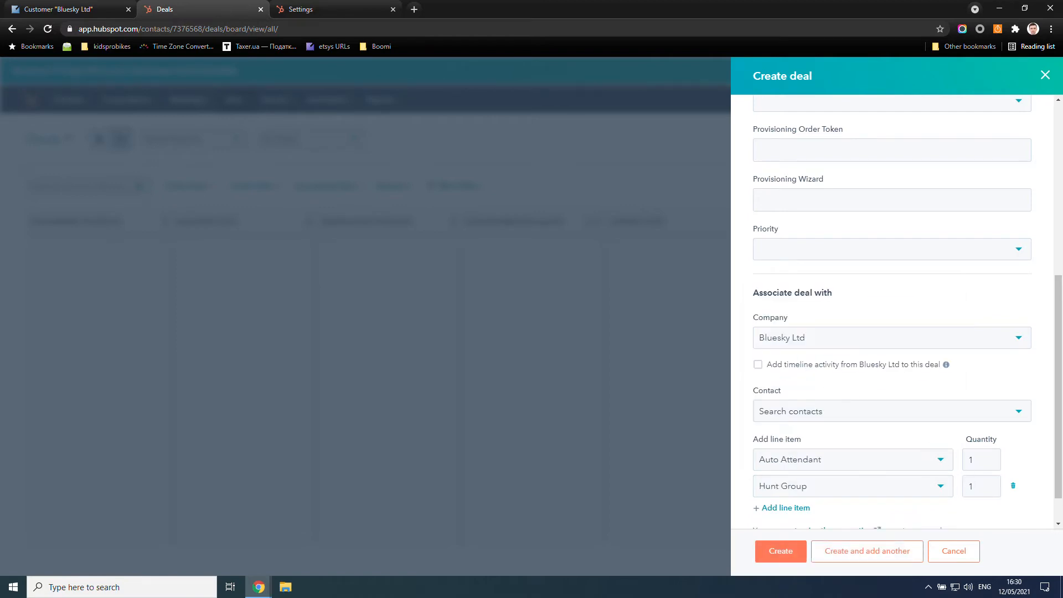
pyautogui.click(977, 486)
pyautogui.press('BackSpace')
pyautogui.write('2')
# Add a Gold line item to the deal with a quantity of 10
pyautogui.click(794, 508)
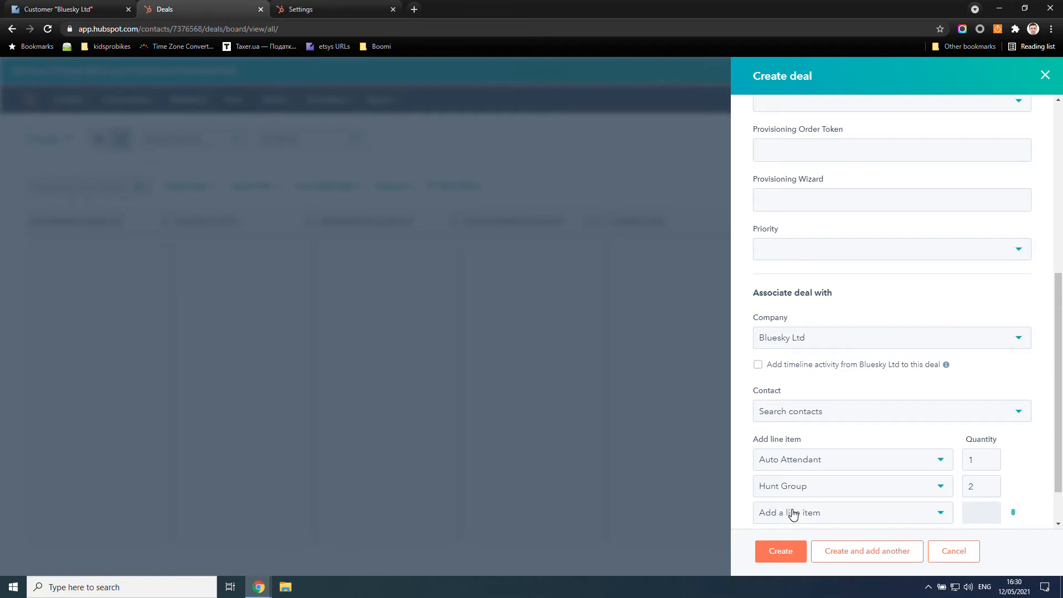
pyautogui.scroll(-1, 817, 481)
pyautogui.click(806, 468)
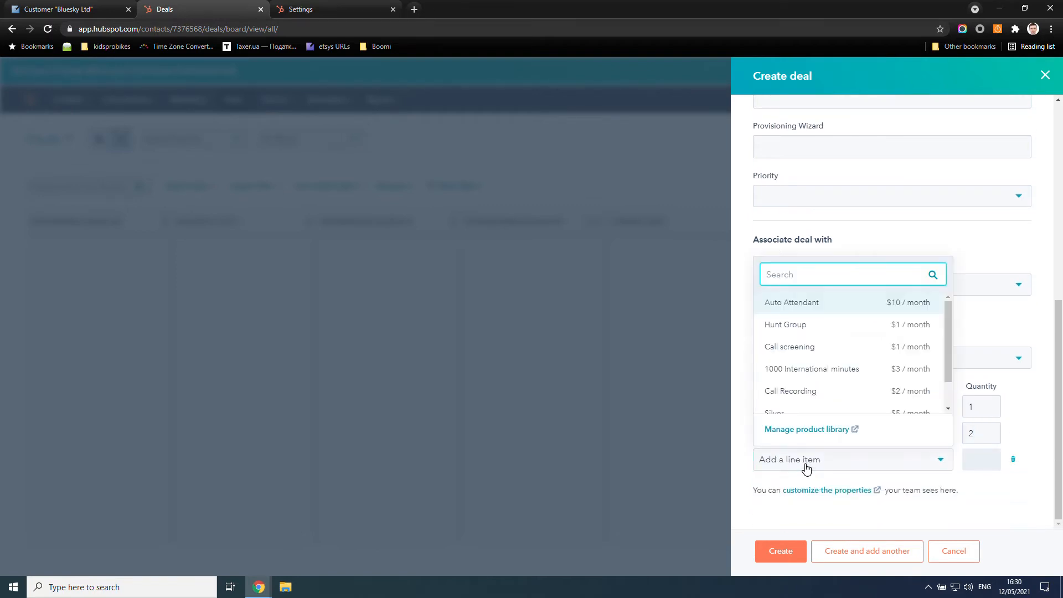
pyautogui.scroll(-1, 815, 343)
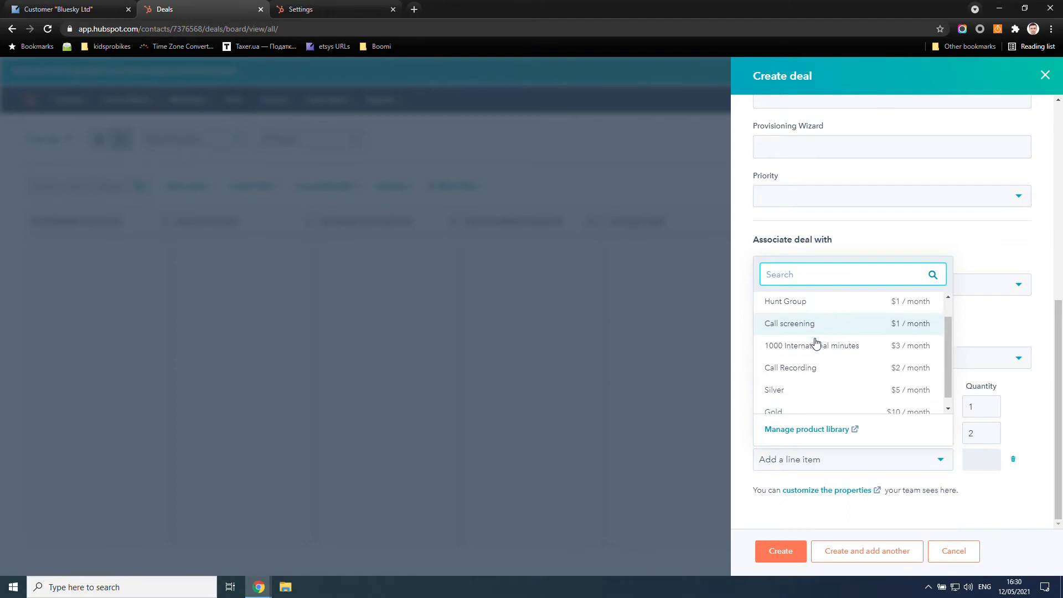
pyautogui.click(806, 404)
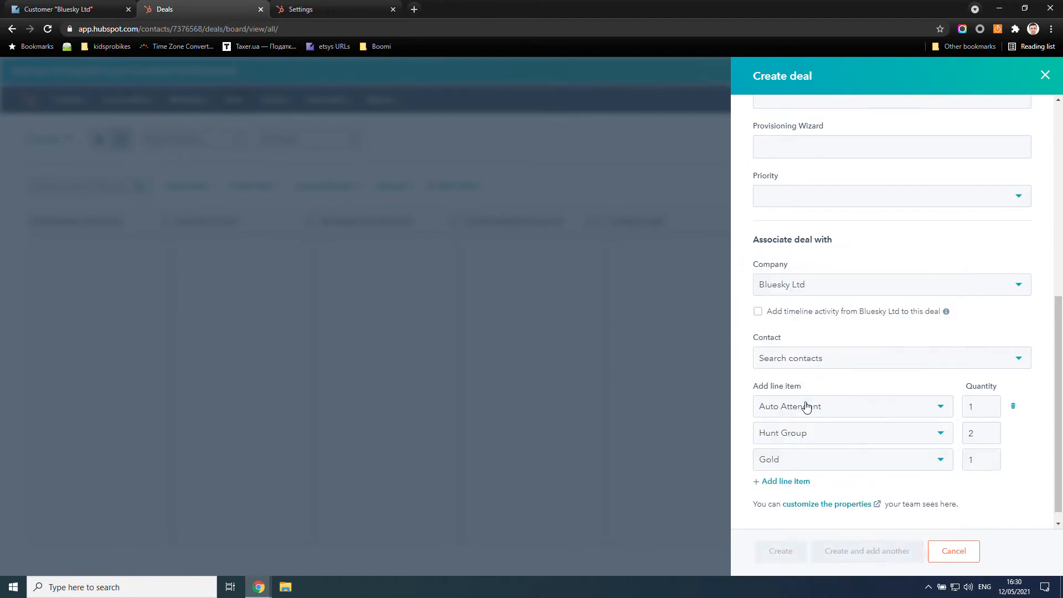
pyautogui.click(981, 459)
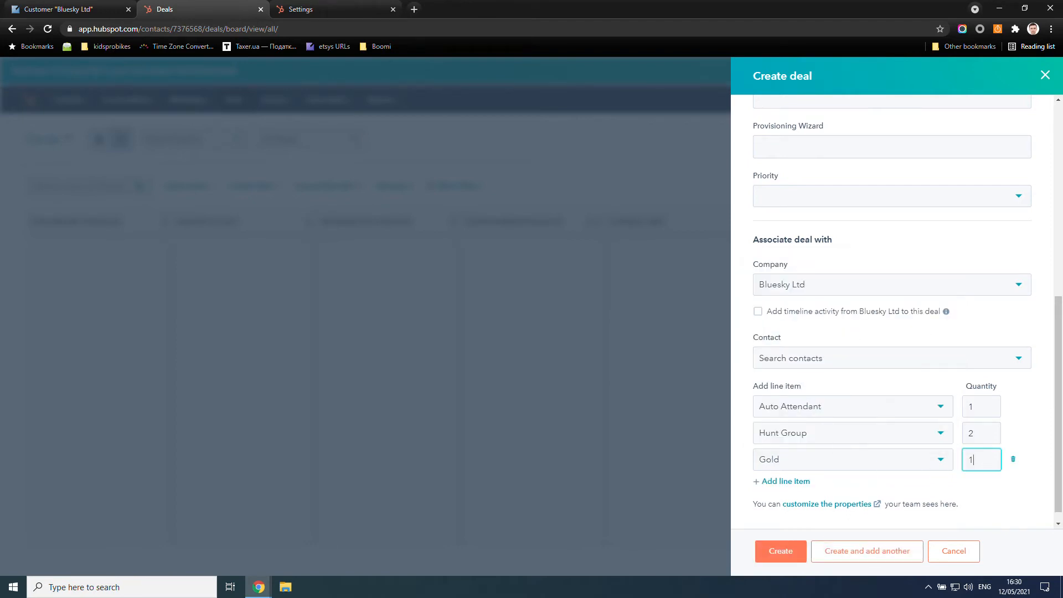
pyautogui.write('0')
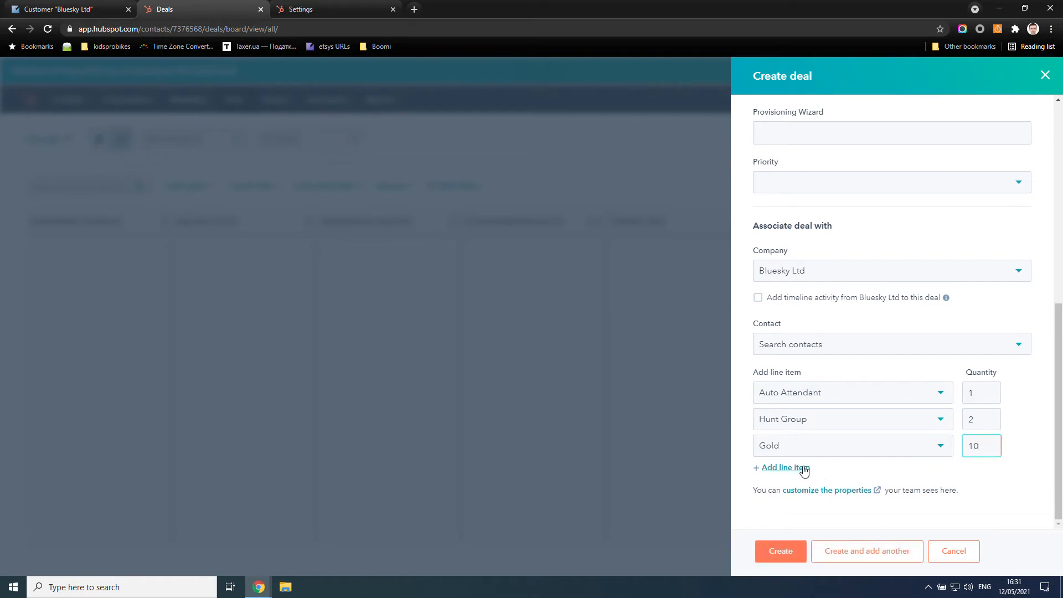
# Add a Call Recording line item with a quantity of 10 and create the deal
pyautogui.click(802, 469)
pyautogui.click(805, 471)
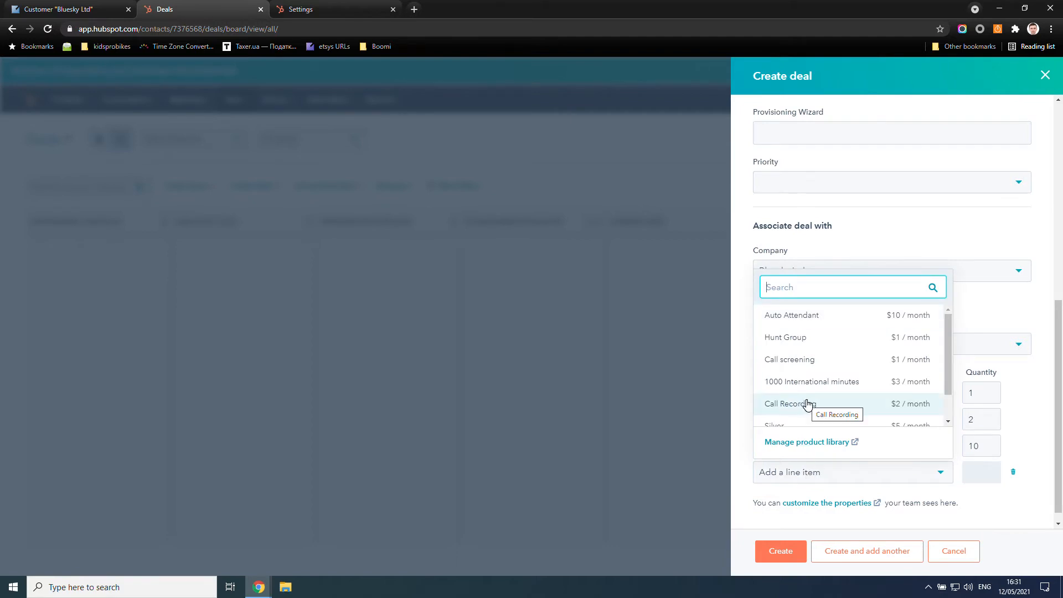
pyautogui.click(799, 405)
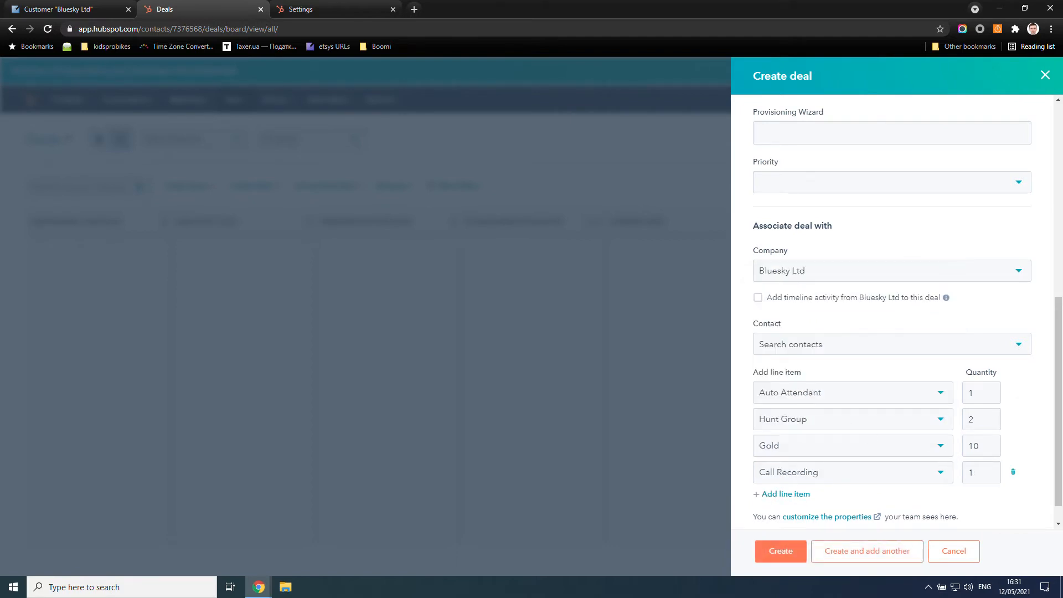
pyautogui.write('0')
pyautogui.click(789, 554)
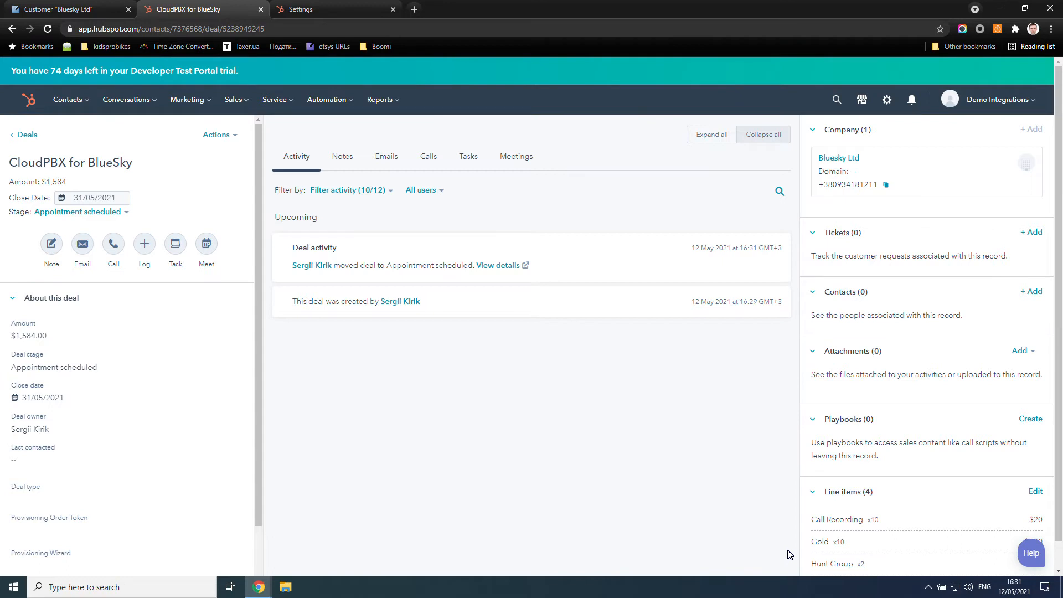
# Return to the deals board and move the CloudPBX for BlueSky deal through Presentation Scheduled and Contract Sent to Provisioning
pyautogui.click(26, 135)
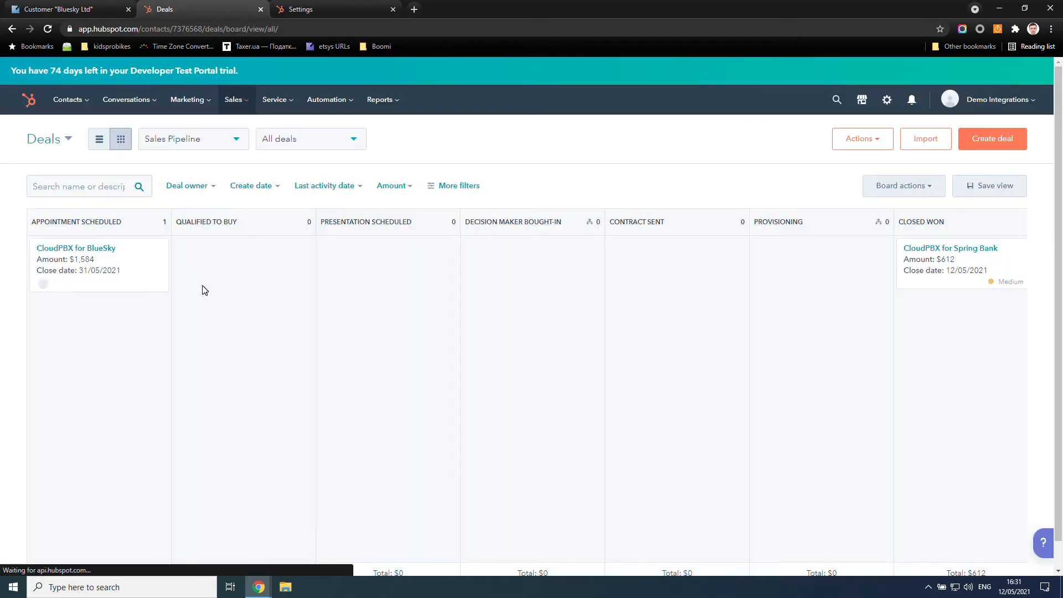
pyautogui.moveTo(152, 276); pyautogui.dragTo(366, 278)
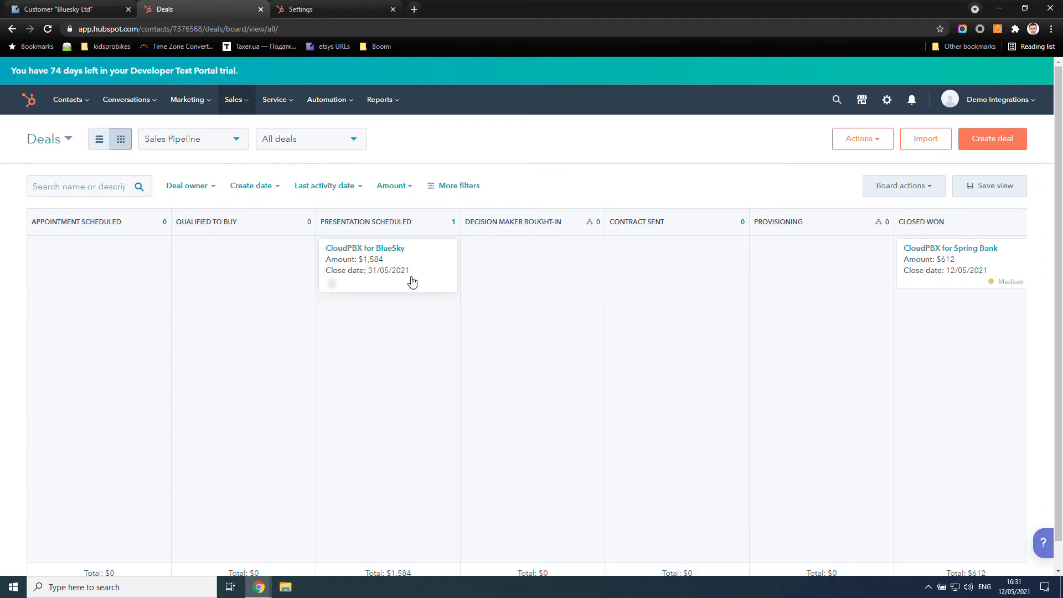
pyautogui.moveTo(412, 281); pyautogui.dragTo(661, 273)
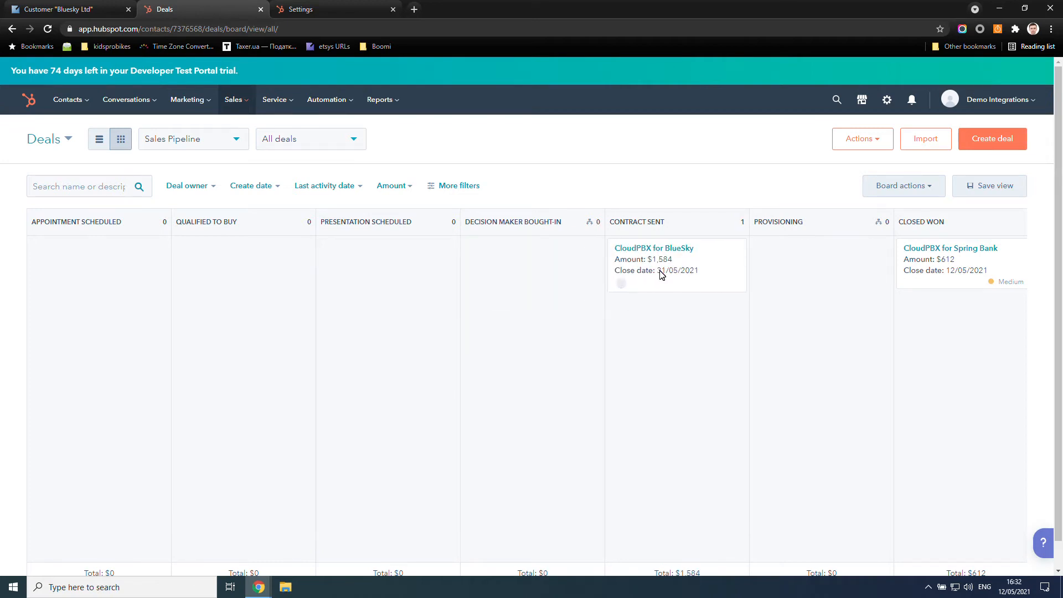
pyautogui.moveTo(681, 273); pyautogui.dragTo(822, 277)
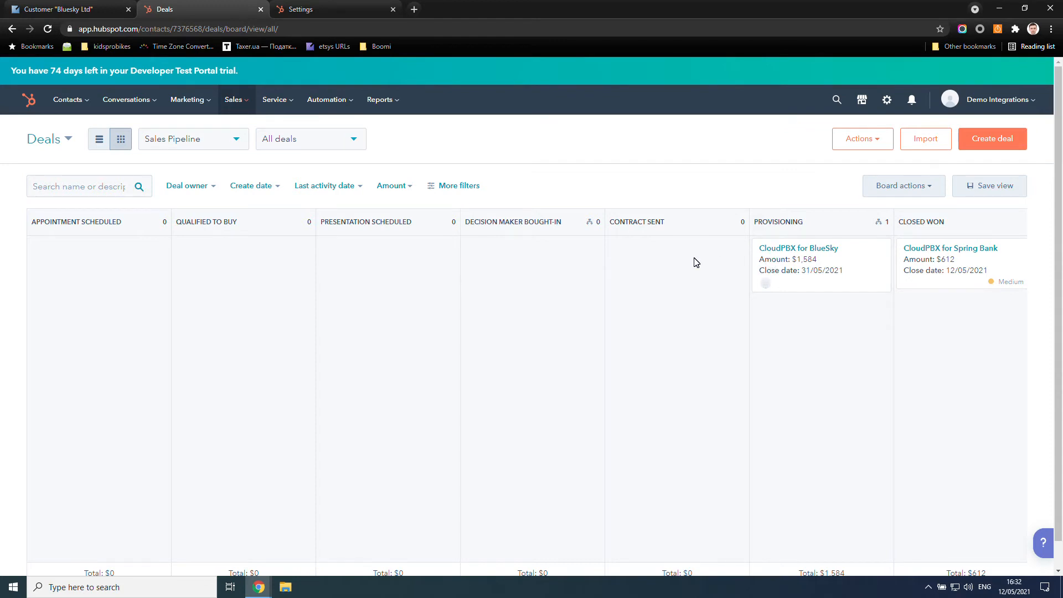
# Open the CloudPBX for BlueSky deal, launch its Provisioning Wizard link, and load the order by its prefilled token
pyautogui.click(782, 249)
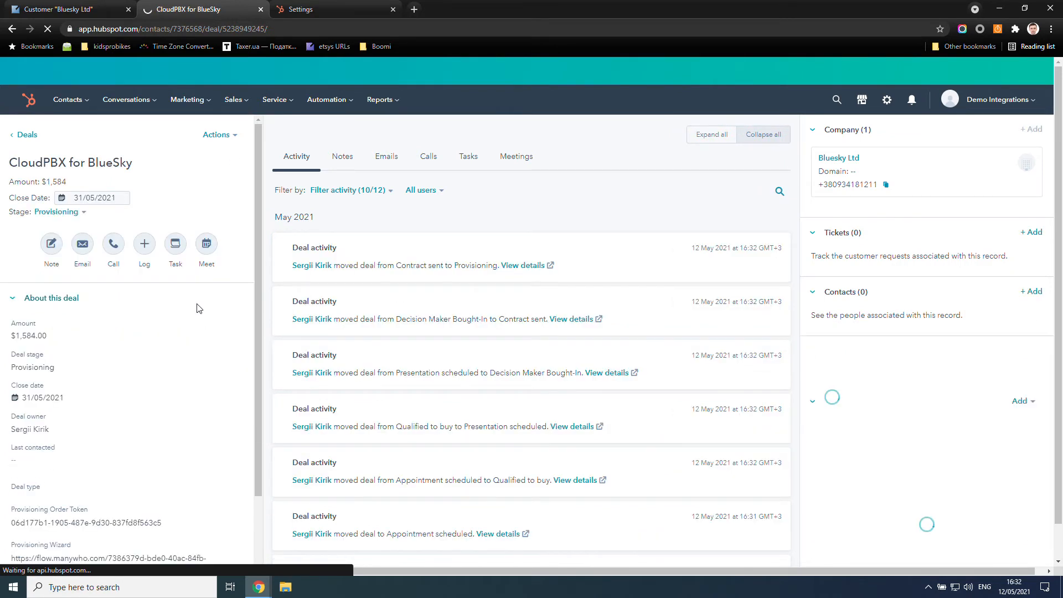
pyautogui.scroll(-1, 198, 309)
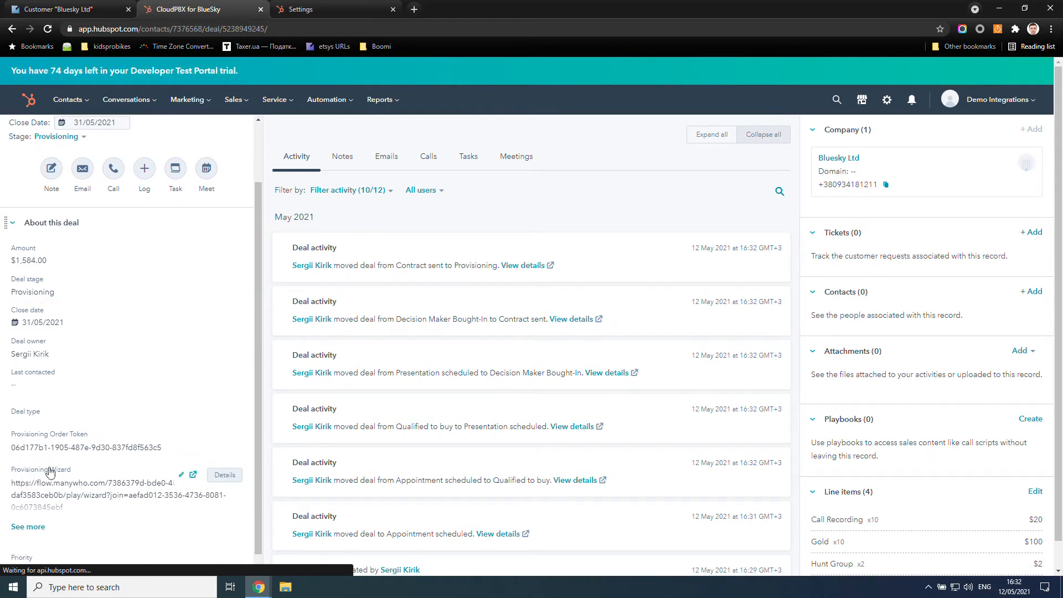
pyautogui.click(193, 474)
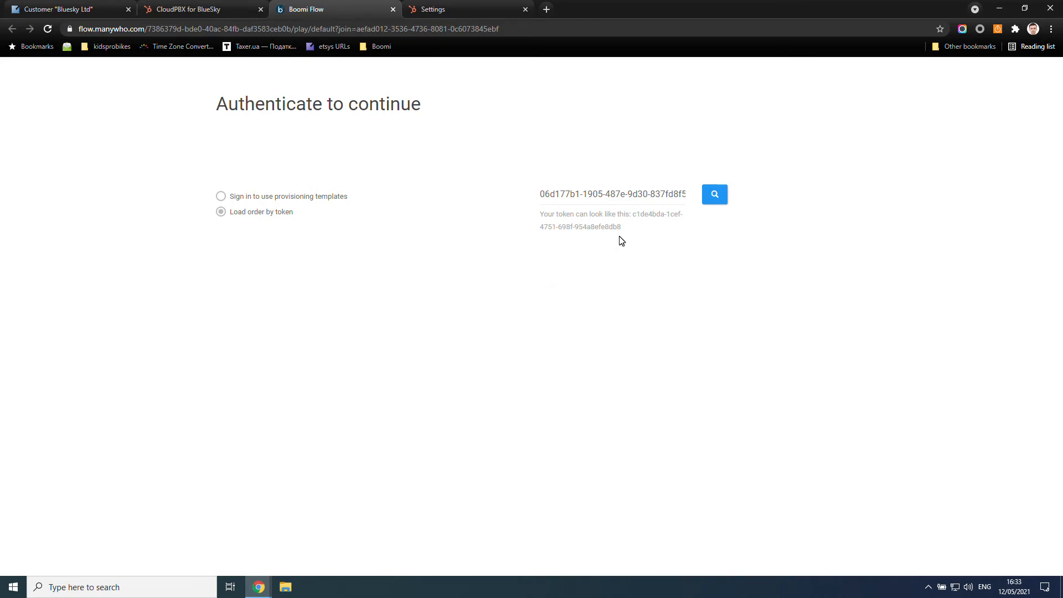
pyautogui.click(709, 200)
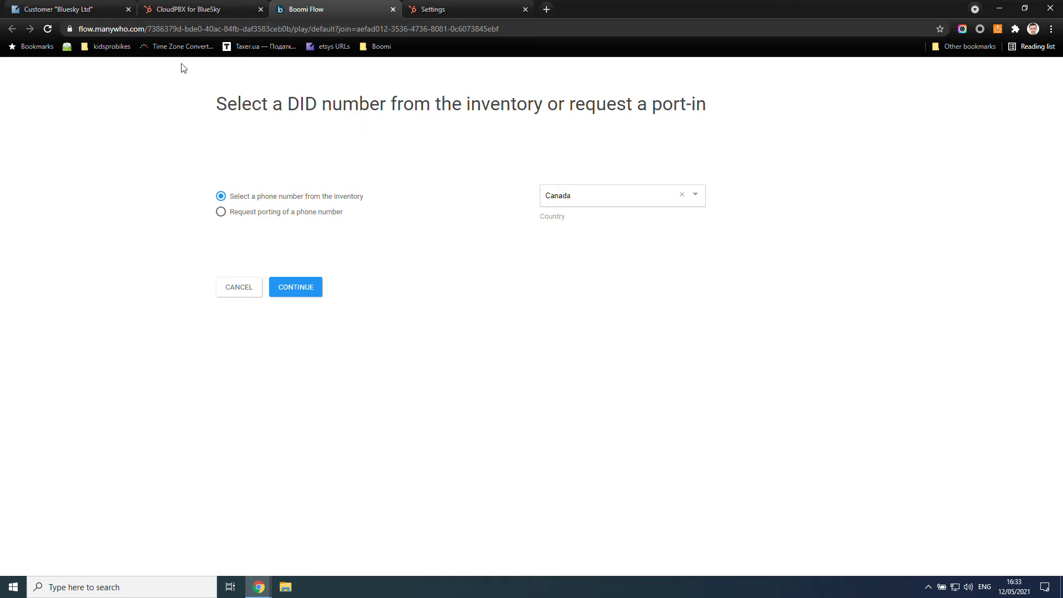
# Check the country in the Bluesky Ltd customer's address info in PortaOne, and return to the Boomi Flow wizard
pyautogui.click(81, 6)
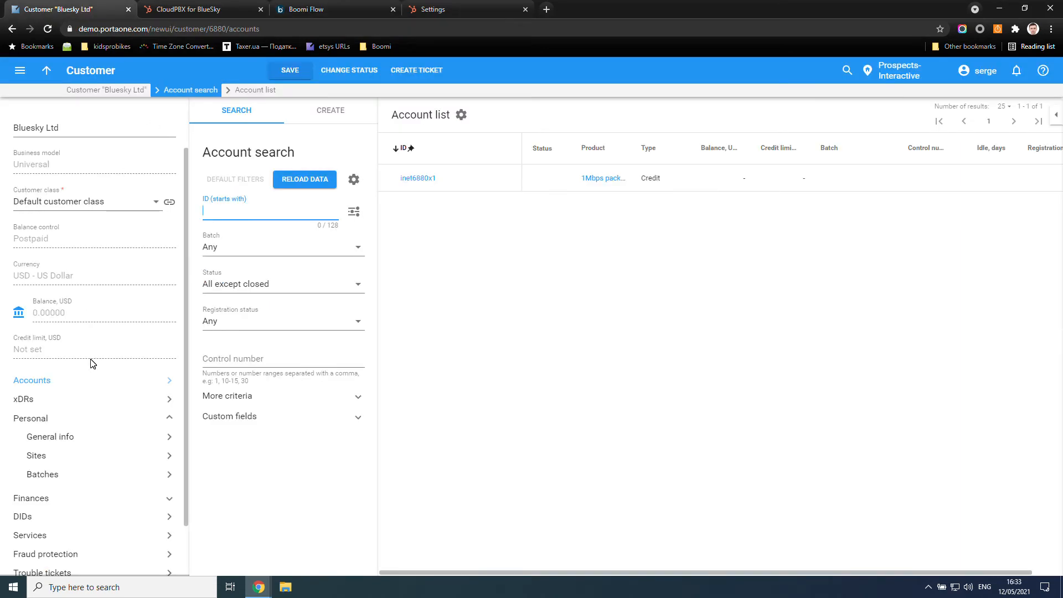
pyautogui.click(78, 444)
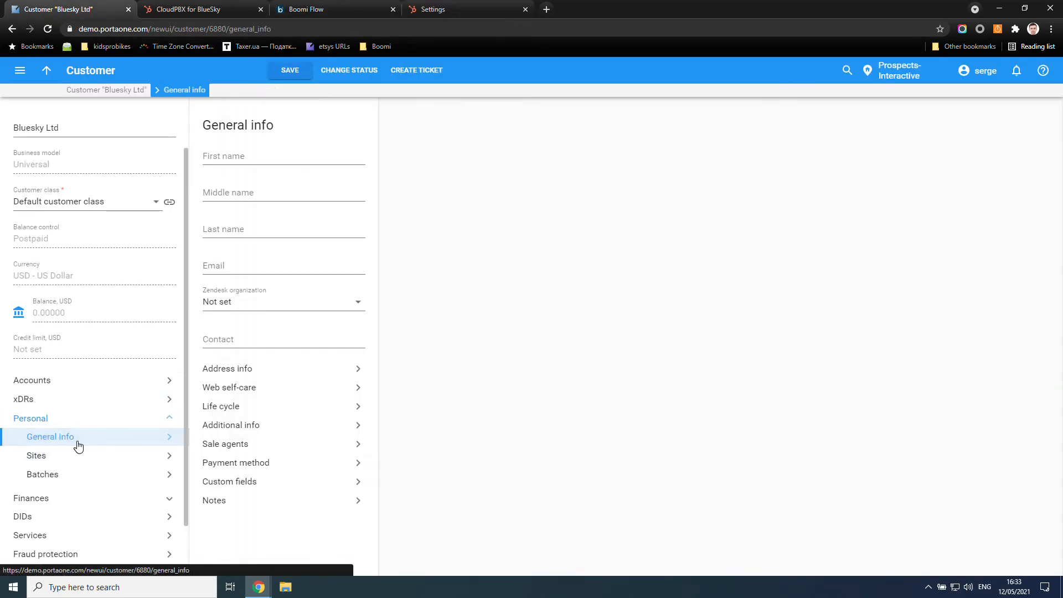
pyautogui.click(236, 373)
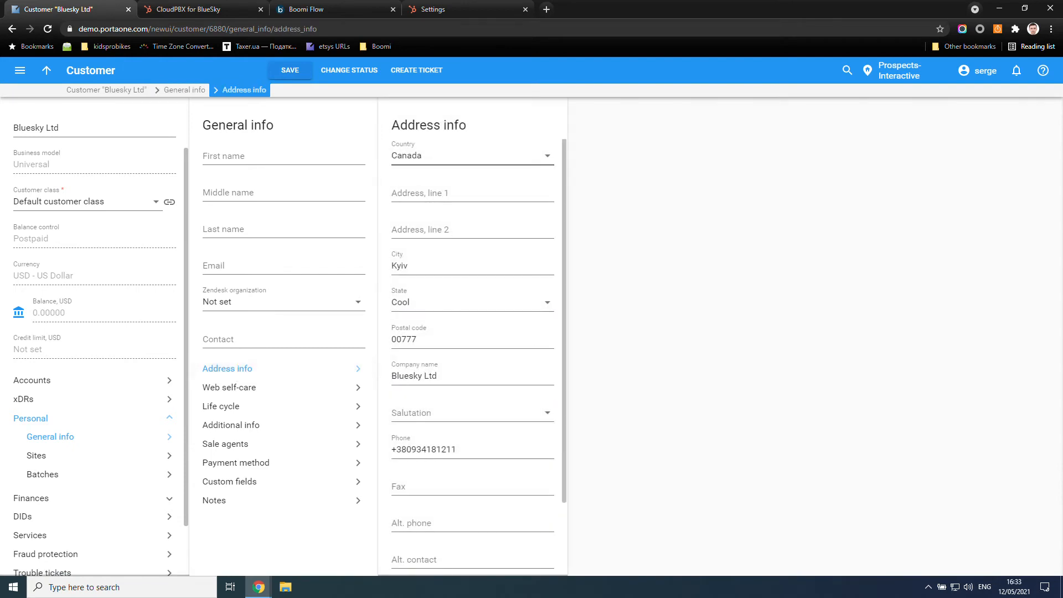
pyautogui.click(314, 5)
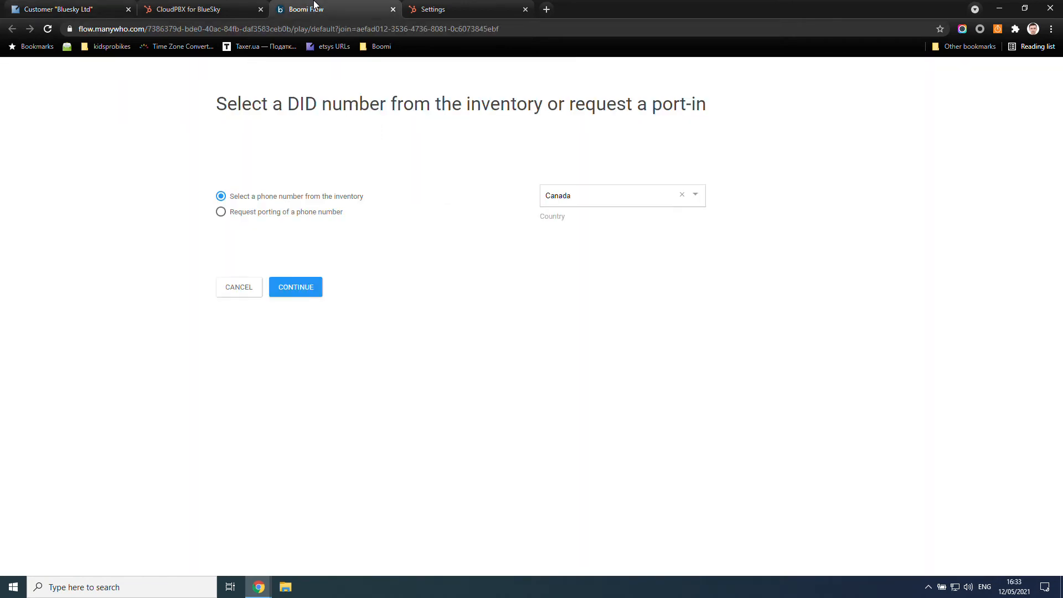
# Provision the seventh and tenth Canadian DID numbers from the inventory and complete the DID selection
pyautogui.click(304, 287)
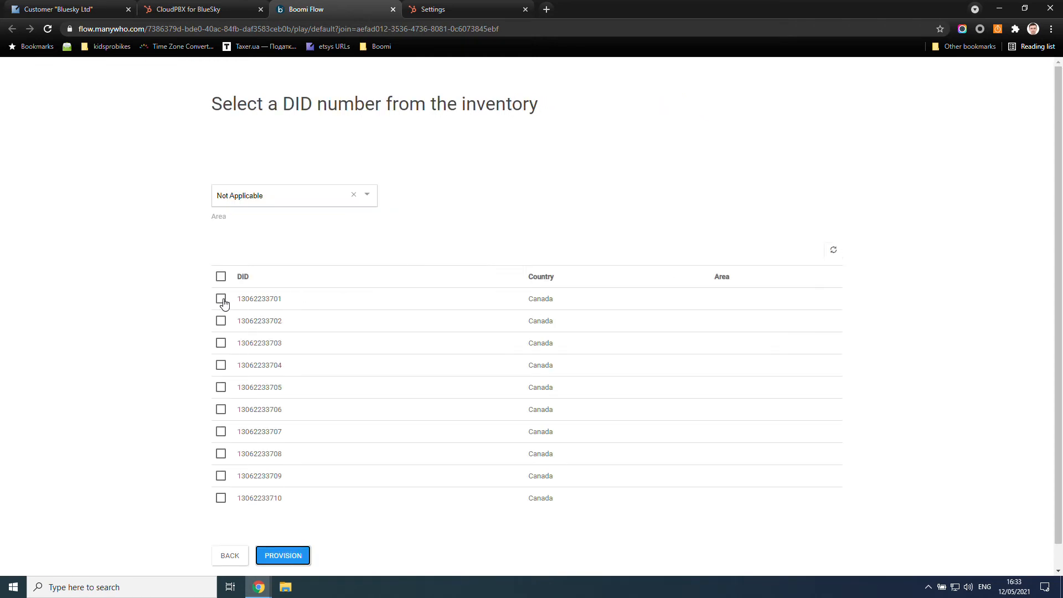
pyautogui.click(220, 432)
pyautogui.scroll(-1, 381, 489)
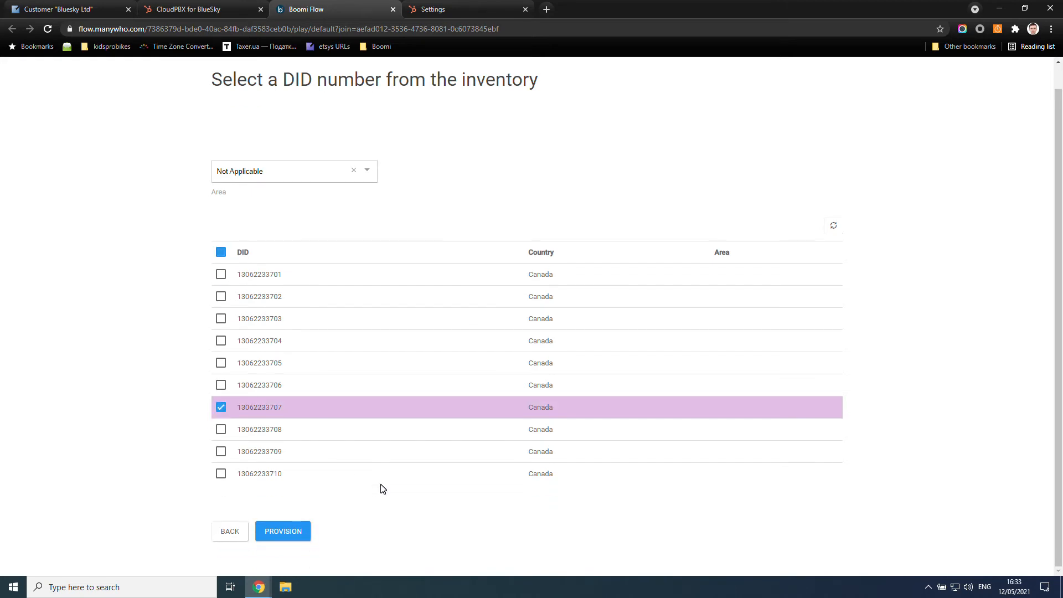
pyautogui.click(220, 473)
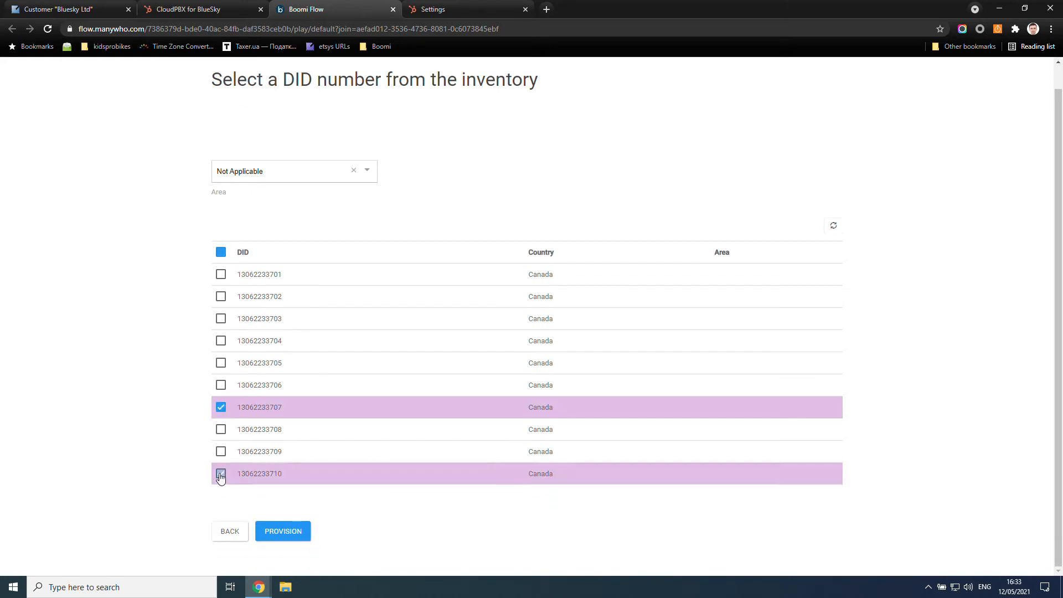
pyautogui.click(292, 533)
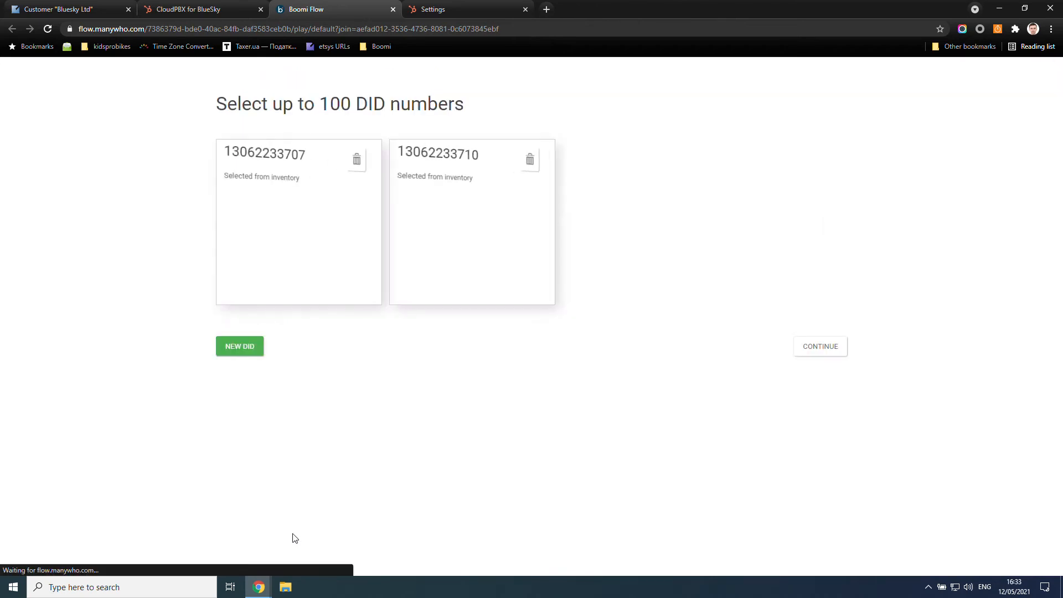
pyautogui.click(823, 352)
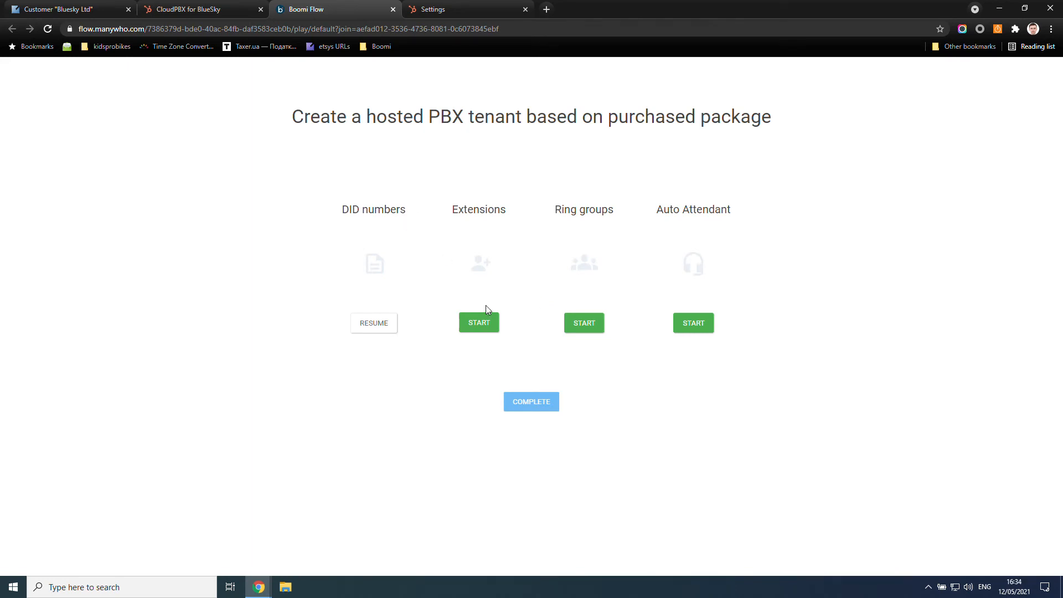
# Start the extensions configuration and enter the employee's first name as the name of extension 3007
pyautogui.click(484, 324)
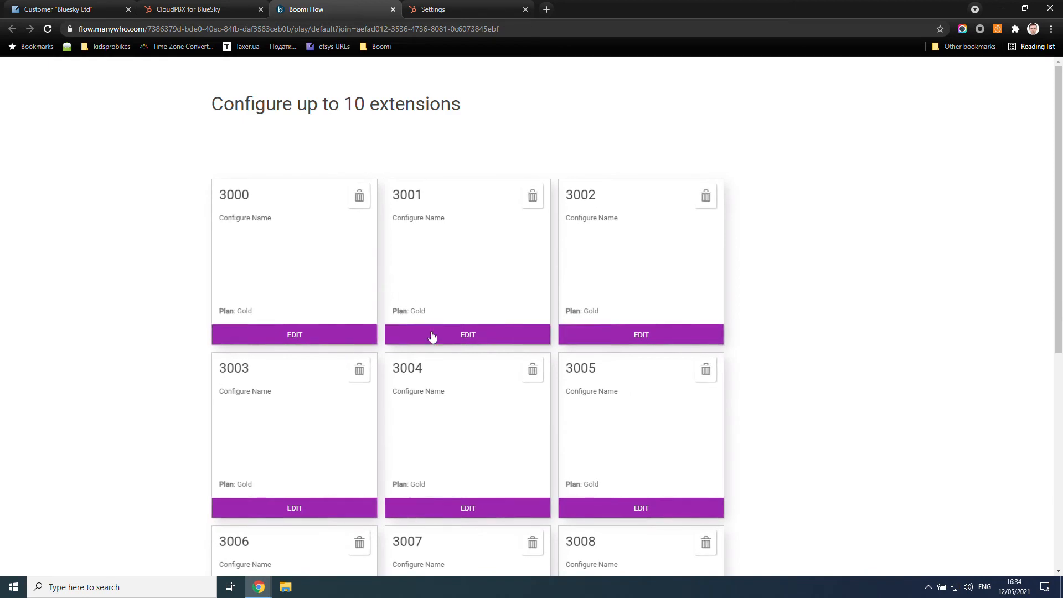
pyautogui.scroll(-4, 433, 338)
pyautogui.scroll(-1, 433, 341)
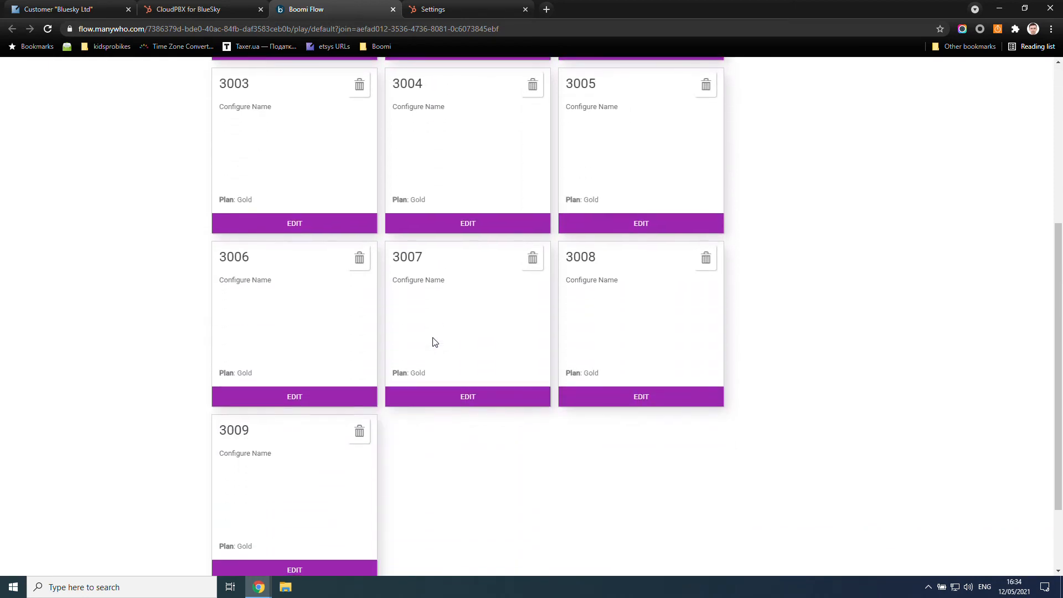
pyautogui.scroll(-1, 396, 477)
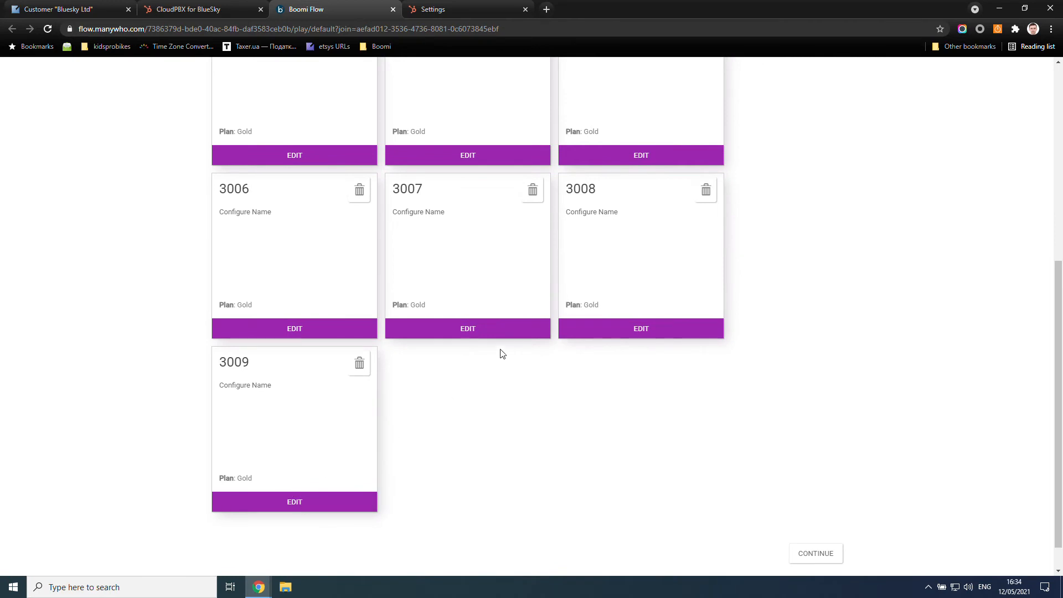
pyautogui.click(477, 334)
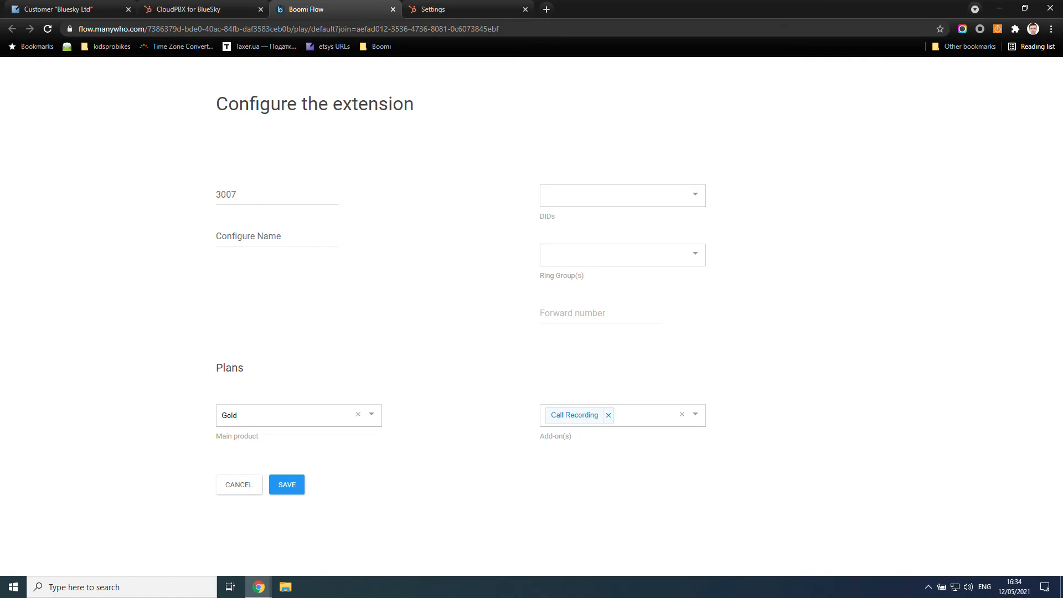
pyautogui.doubleClick(236, 235)
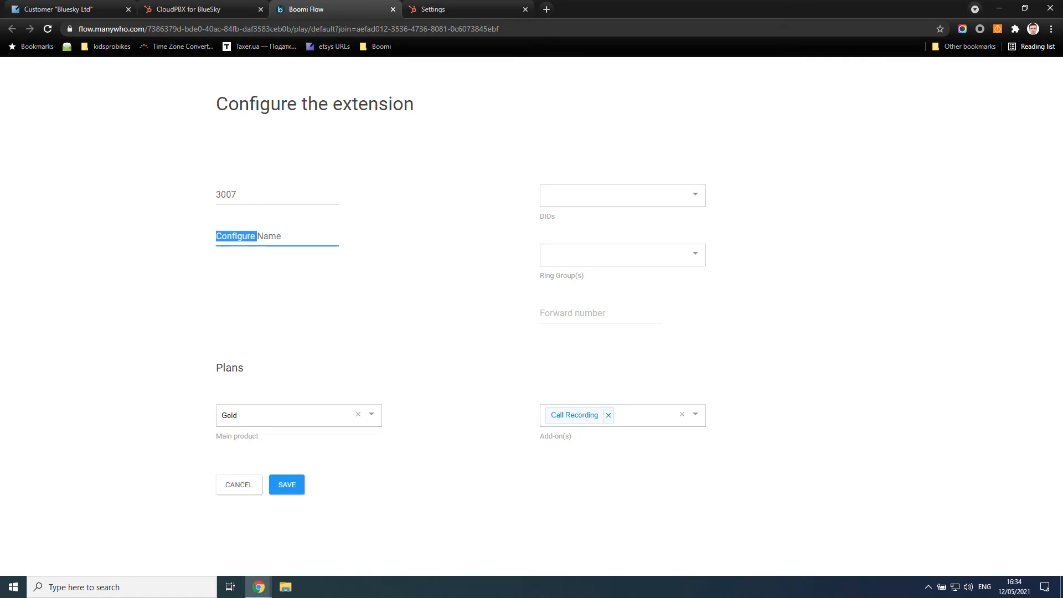
pyautogui.tripleClick(235, 236)
pyautogui.write('Sergii')
# Assign the first of the two selected DID numbers to extension 3007 and save the extension
pyautogui.click(589, 199)
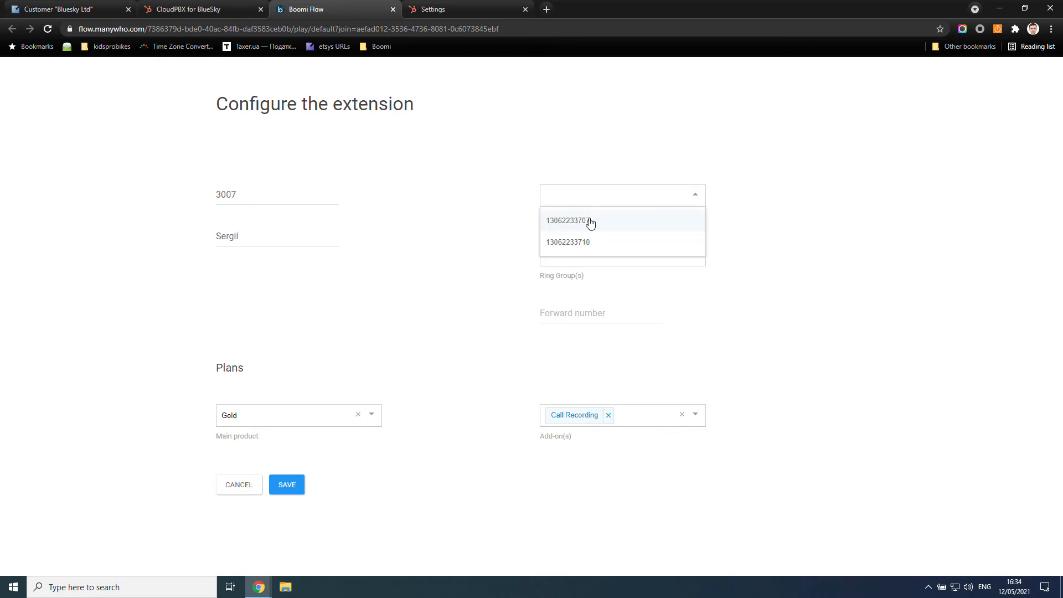
pyautogui.click(589, 221)
pyautogui.click(443, 251)
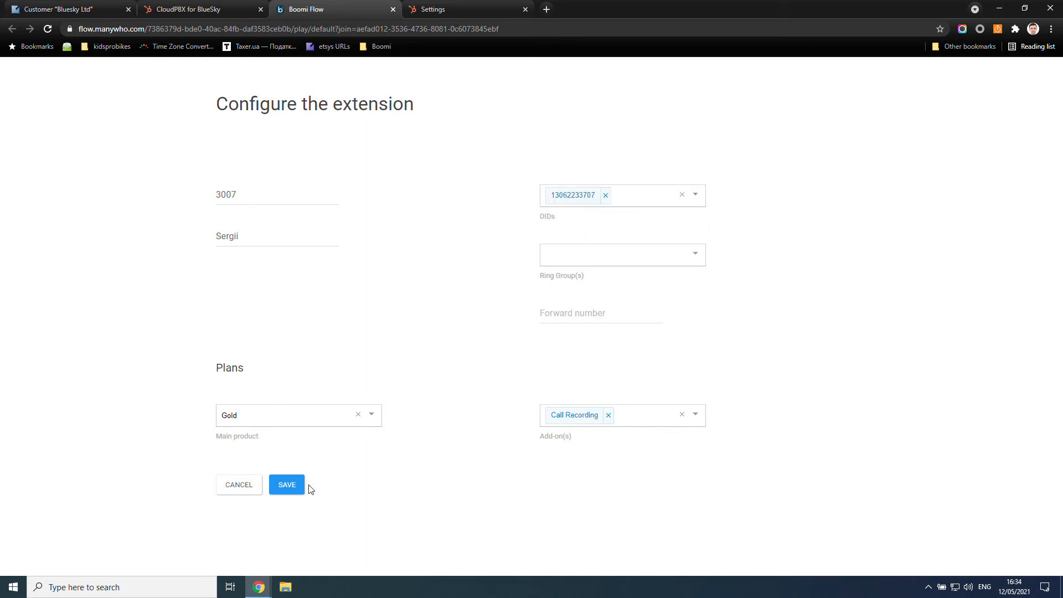
pyautogui.click(294, 489)
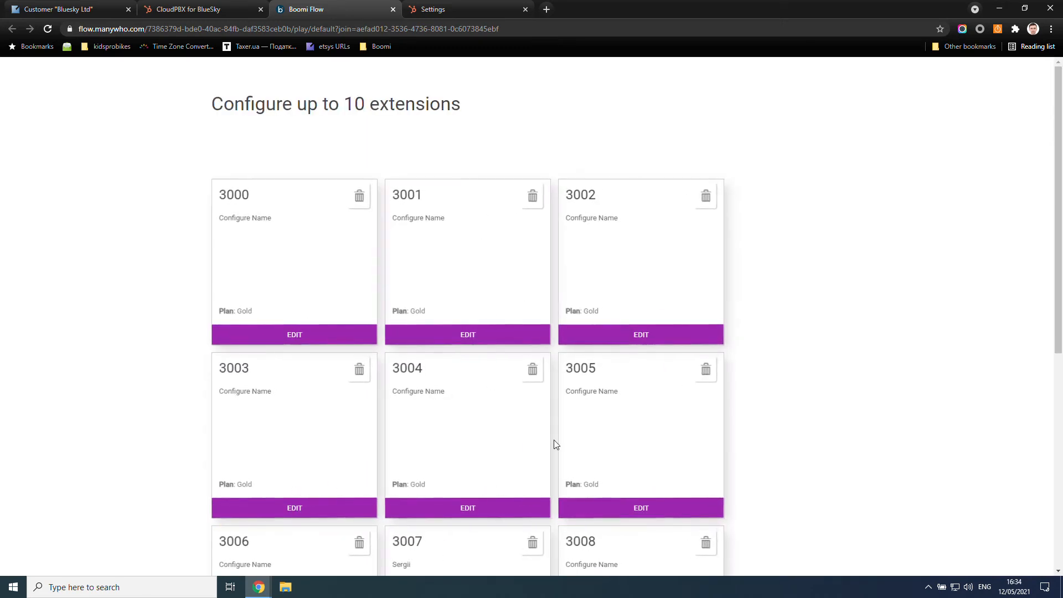
# Finish the extensions section and start configuring the ring groups
pyautogui.scroll(-7, 554, 443)
pyautogui.click(816, 521)
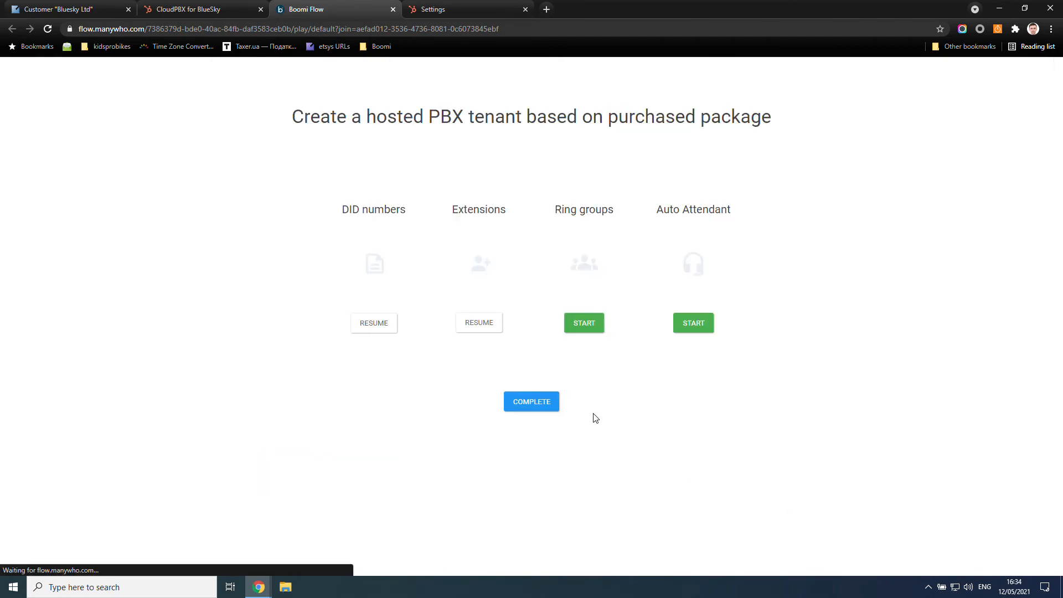
pyautogui.click(588, 323)
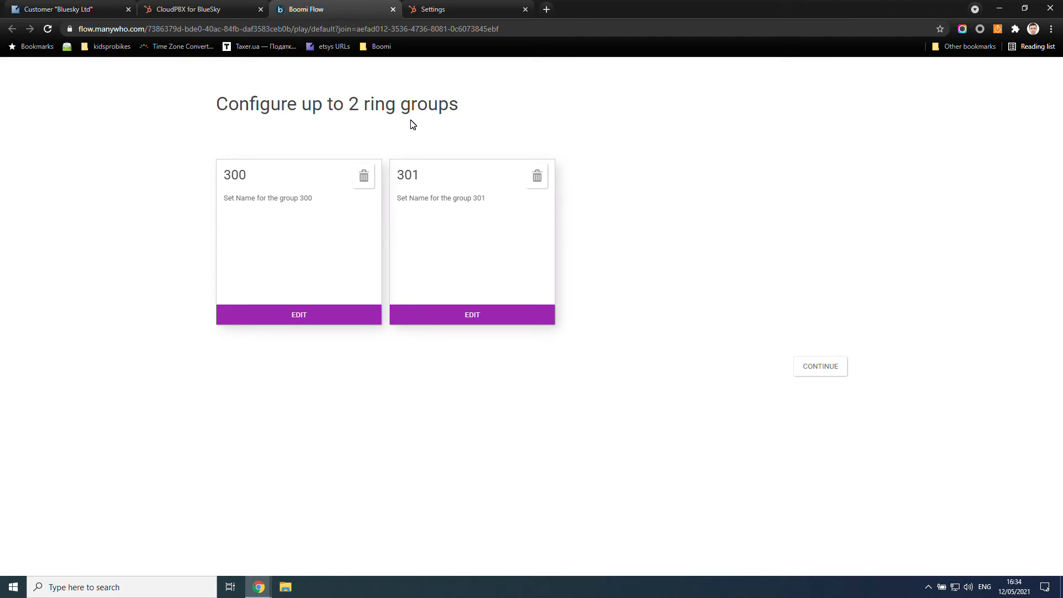
# Check the Hunt Group quantity in the HubSpot deal's line items, and return to the Boomi Flow wizard
pyautogui.click(188, 9)
pyautogui.scroll(-2, 873, 432)
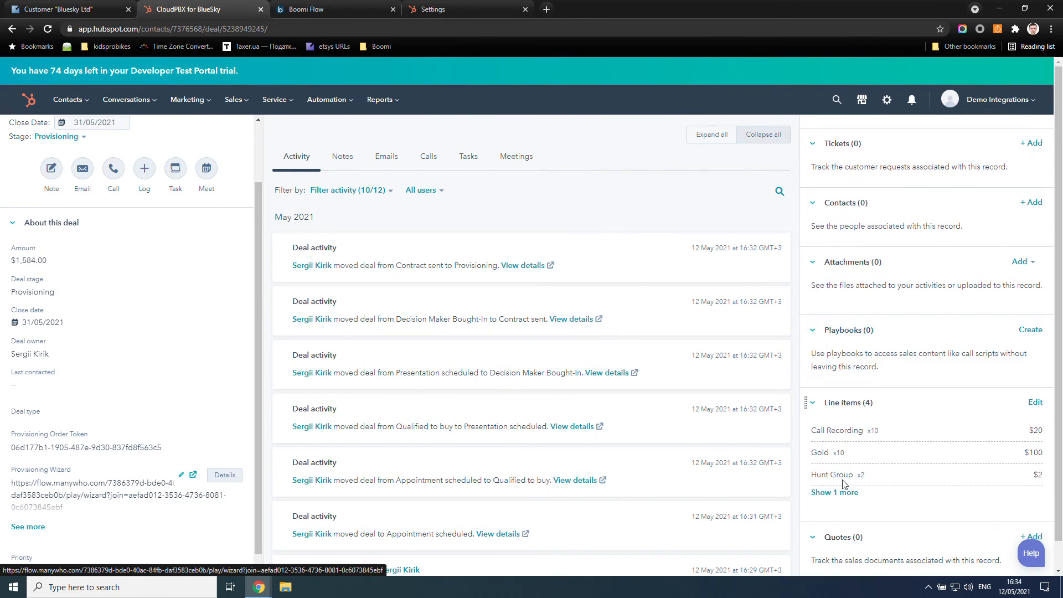
pyautogui.click(329, 8)
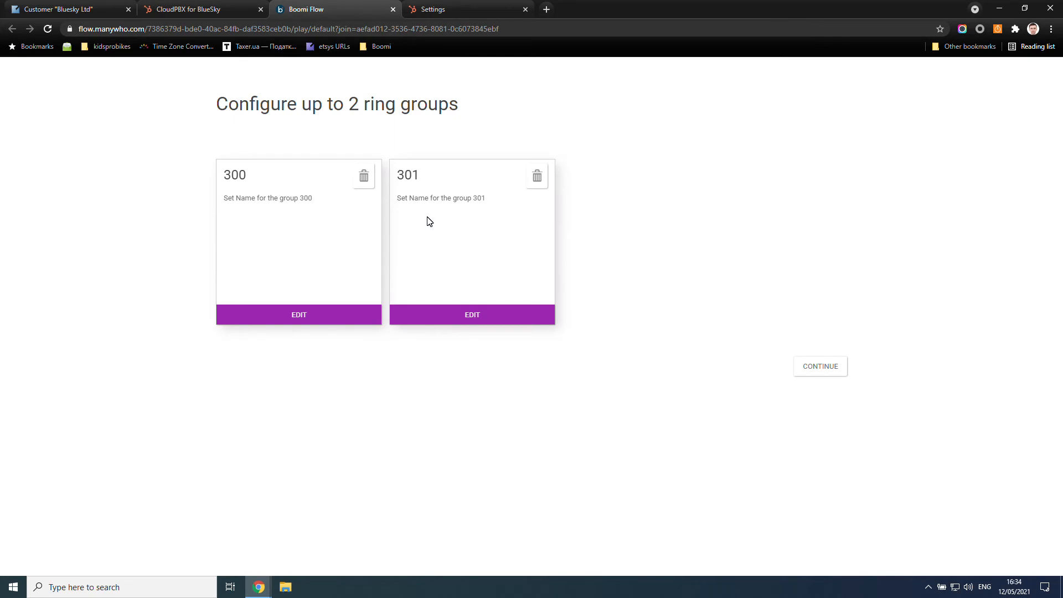
# Name ring group 300 Sales and include all extensions, 3000 to 3009, as participants
pyautogui.click(321, 309)
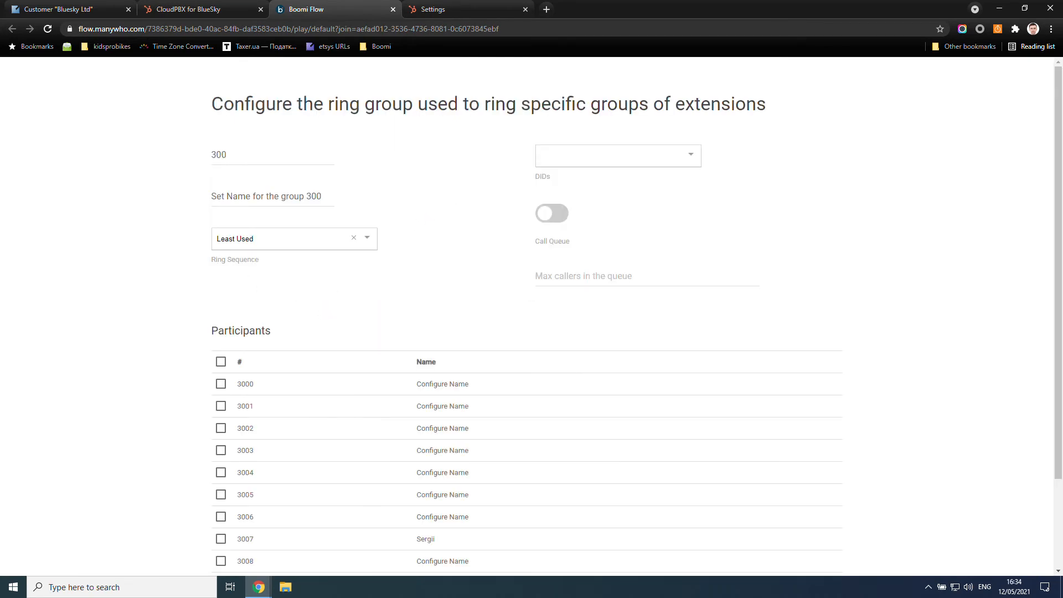
pyautogui.tripleClick(274, 196)
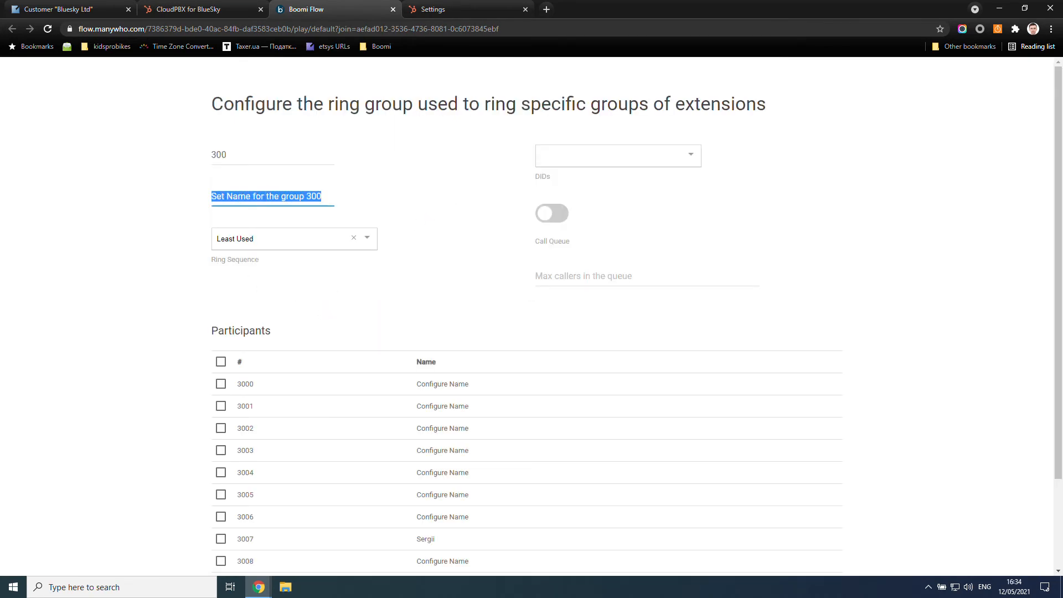
pyautogui.write('Sales')
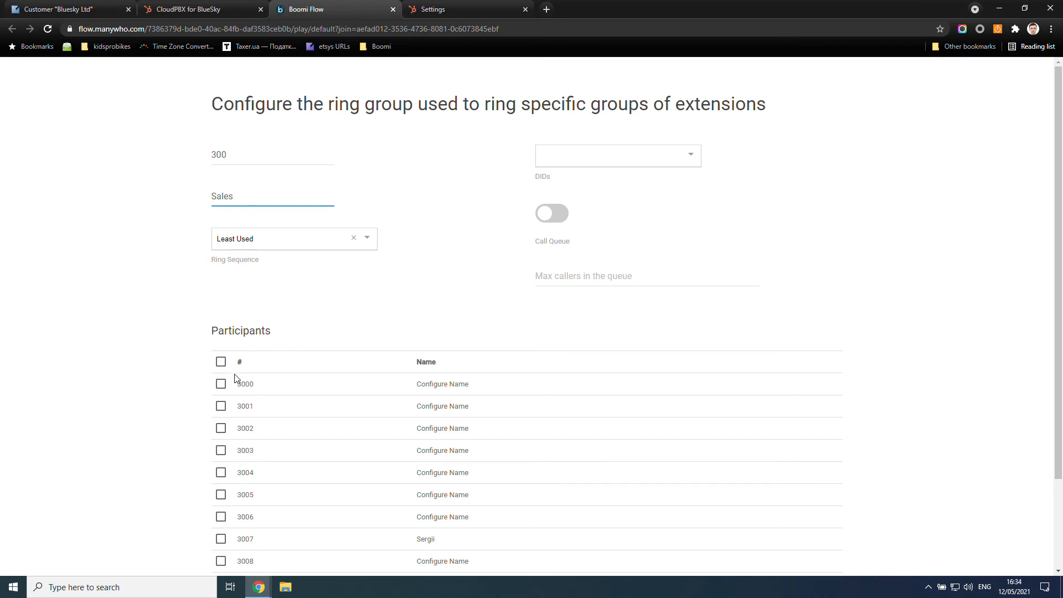
pyautogui.click(221, 362)
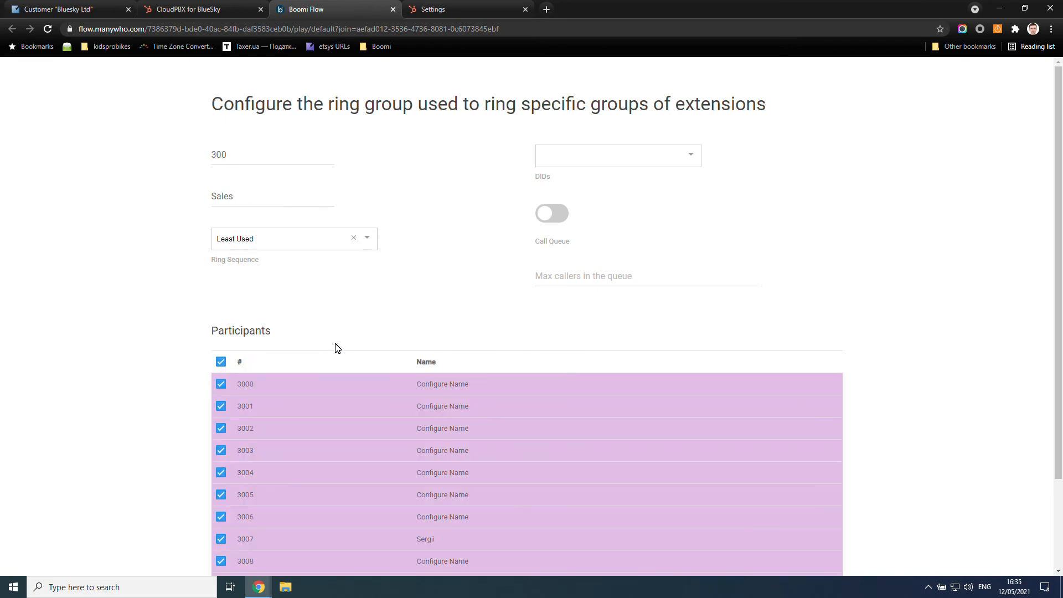
pyautogui.scroll(-1, 338, 347)
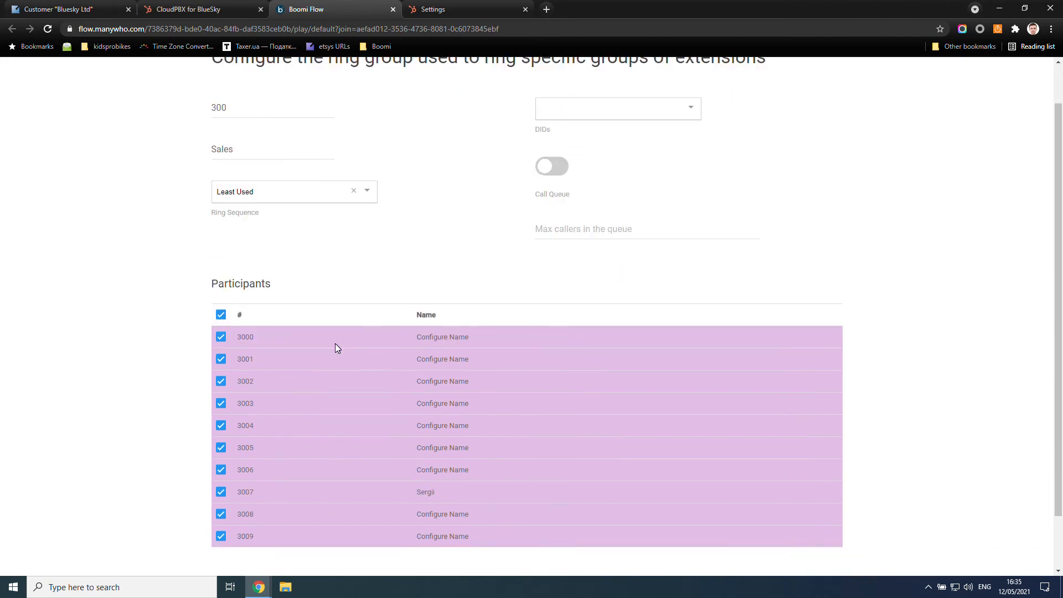
pyautogui.scroll(1, 390, 292)
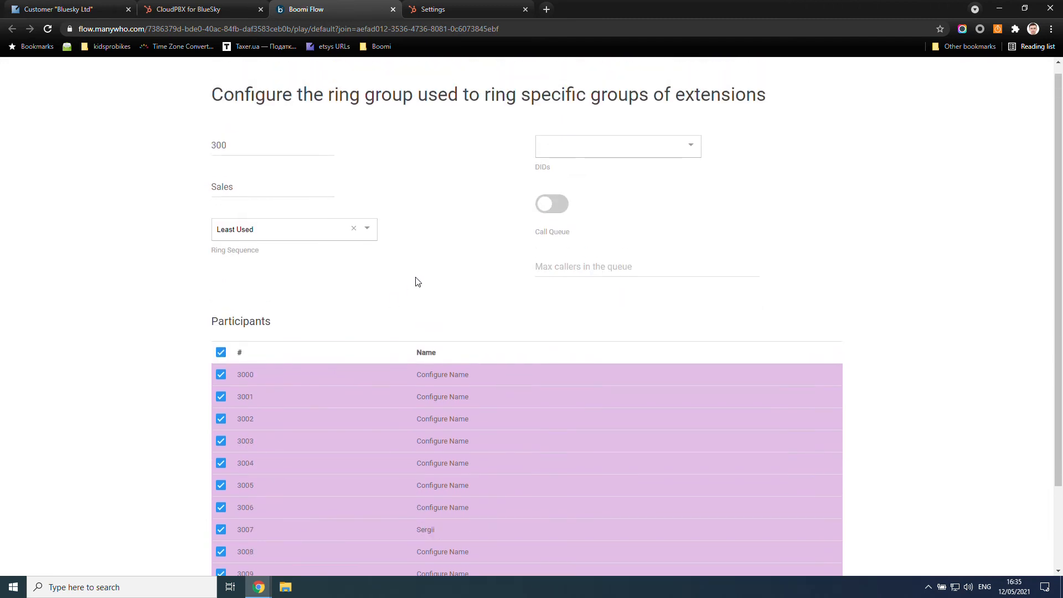
# Assign the second selected DID number to the Sales ring group, save it, and finish the ring groups section
pyautogui.click(572, 165)
pyautogui.click(576, 178)
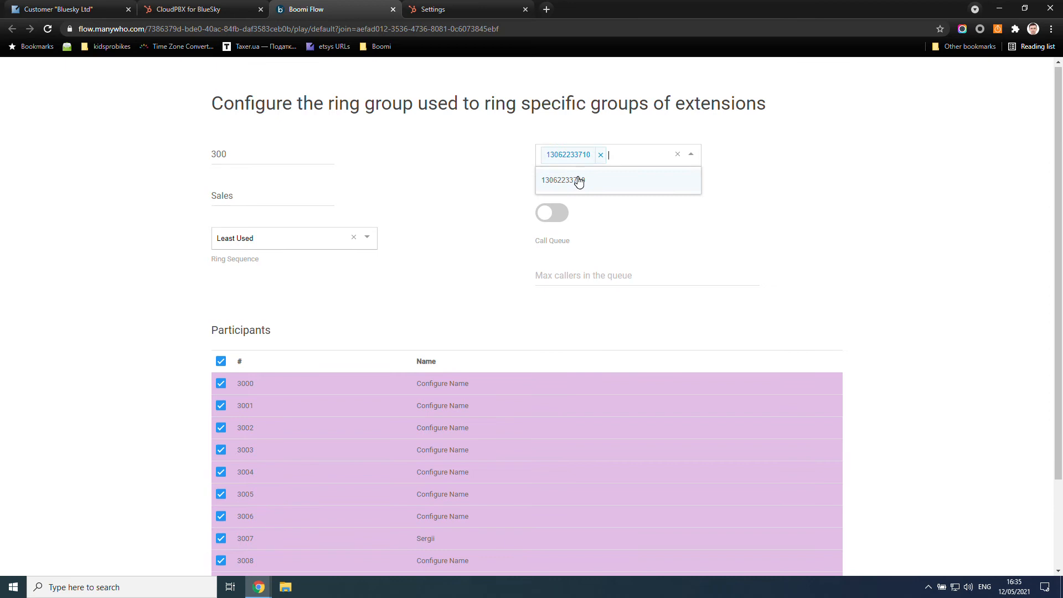
pyautogui.click(467, 288)
pyautogui.scroll(-3, 471, 334)
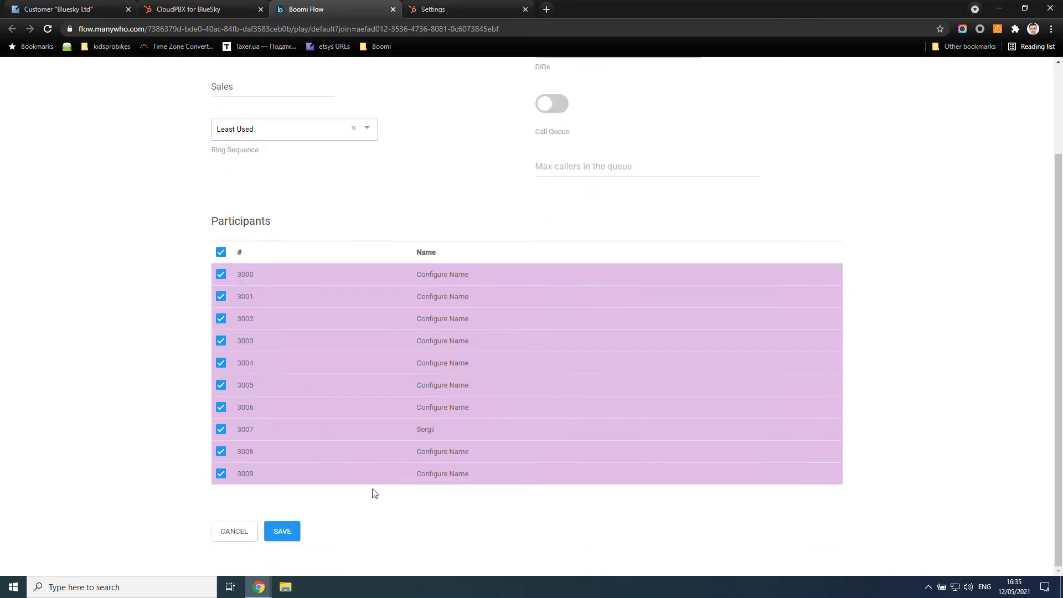
pyautogui.click(282, 532)
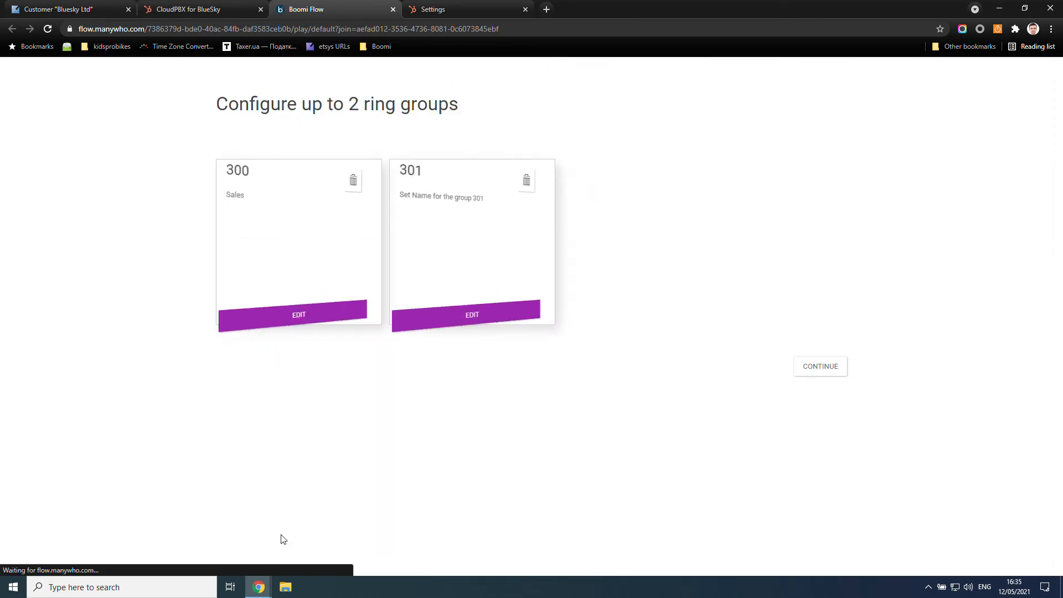
pyautogui.click(809, 365)
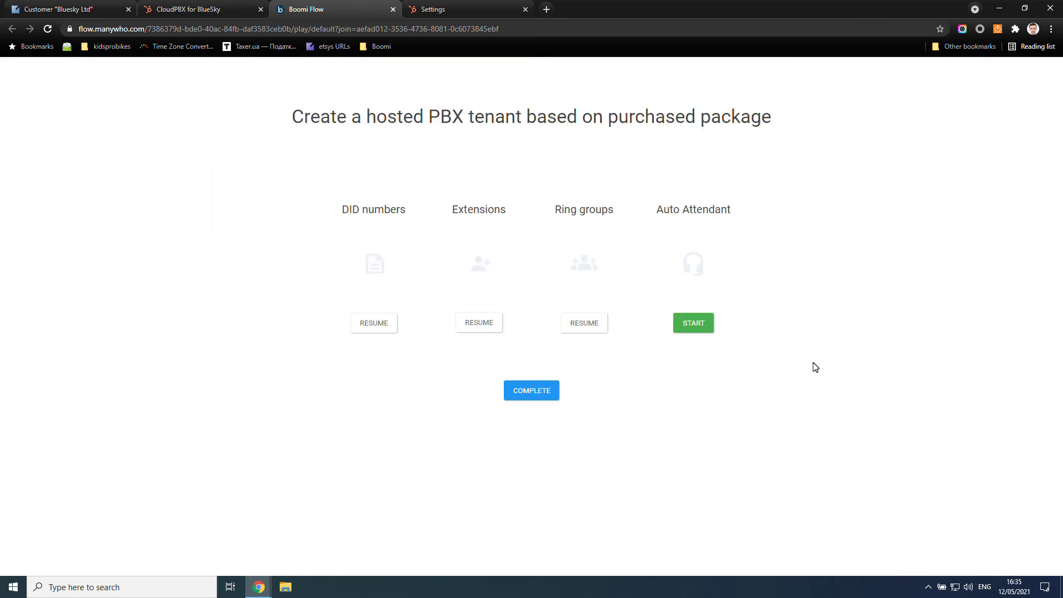
# Set up the auto attendant with GenericGreeting6.wav from the Desktop as its greeting audio, and complete the tenant provisioning
pyautogui.click(698, 329)
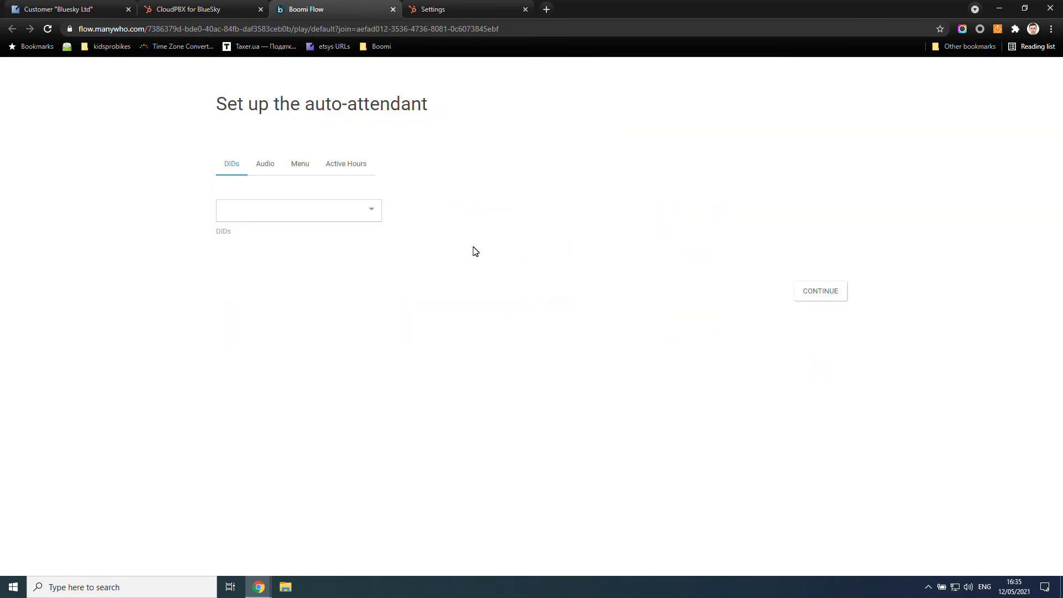
pyautogui.click(264, 166)
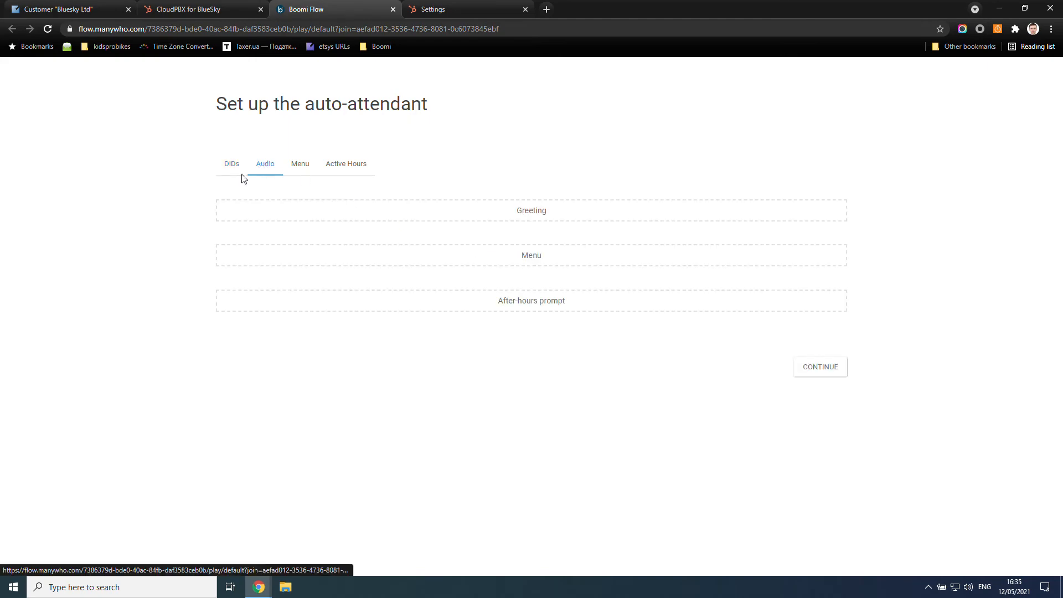
pyautogui.click(466, 210)
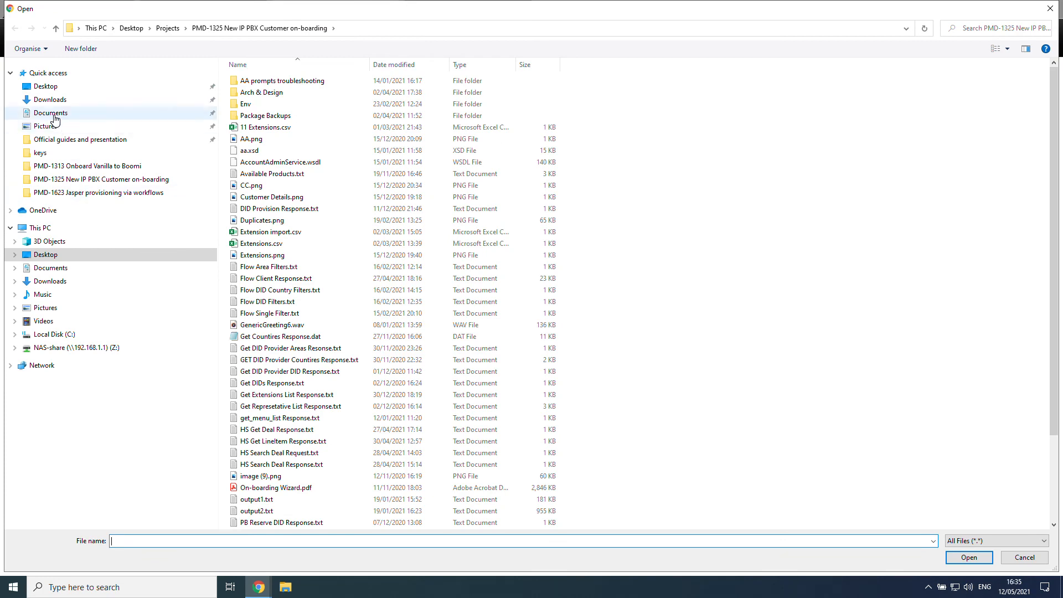
pyautogui.click(46, 86)
pyautogui.doubleClick(278, 145)
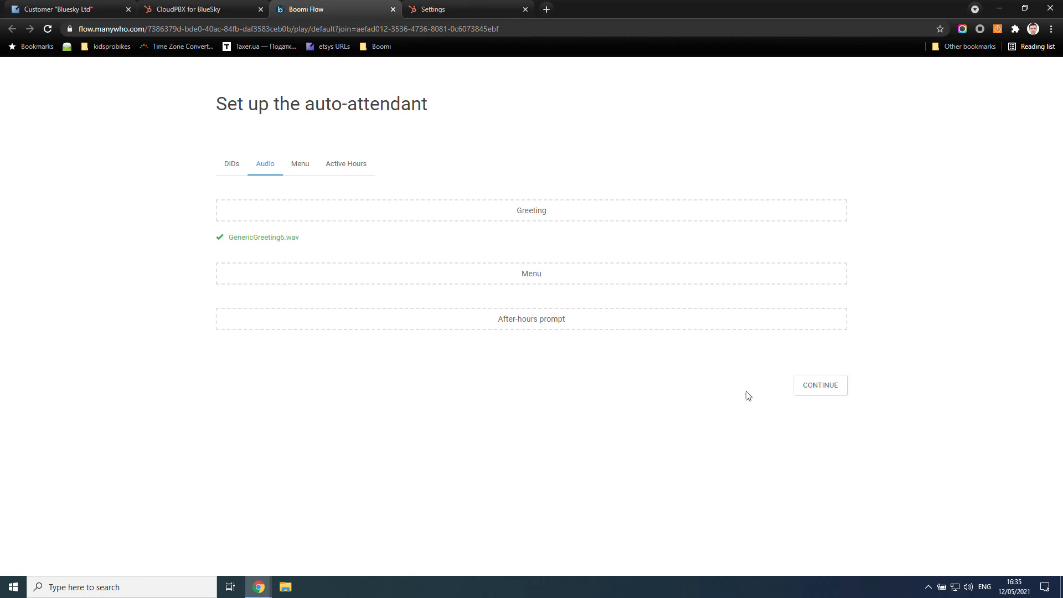
pyautogui.click(820, 398)
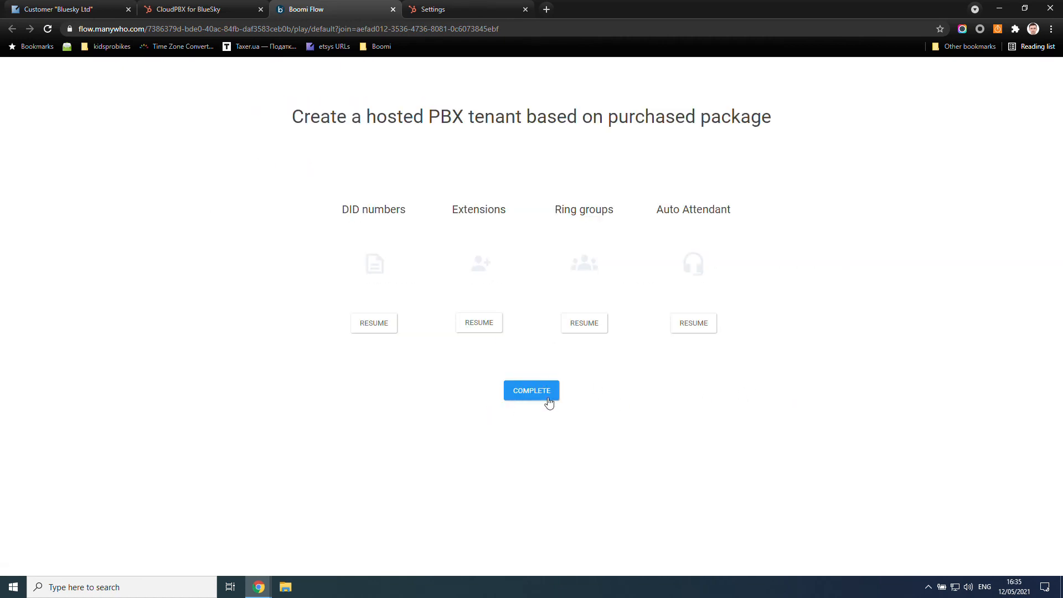
pyautogui.click(541, 392)
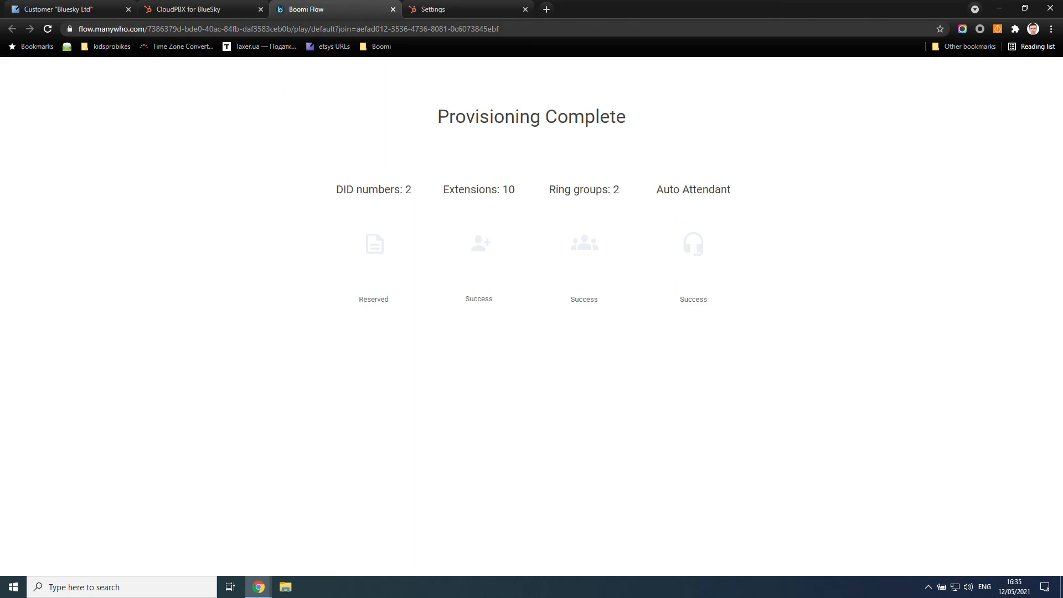
# Switch to PortaOne to review the account list of customer Bluesky Ltd, and close the finished Boomi Flow wizard
pyautogui.click(87, 11)
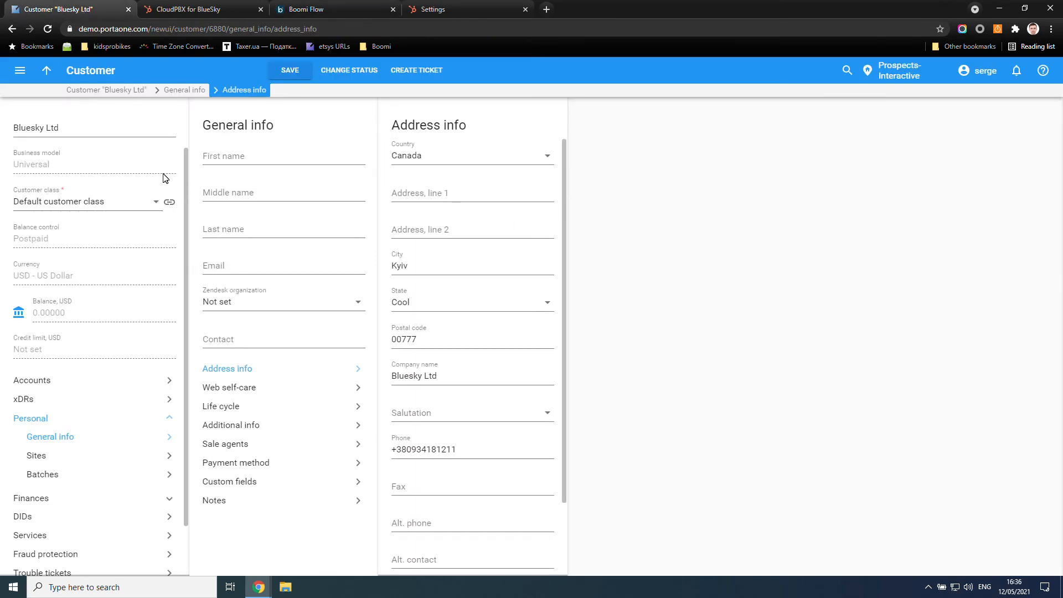
pyautogui.click(52, 382)
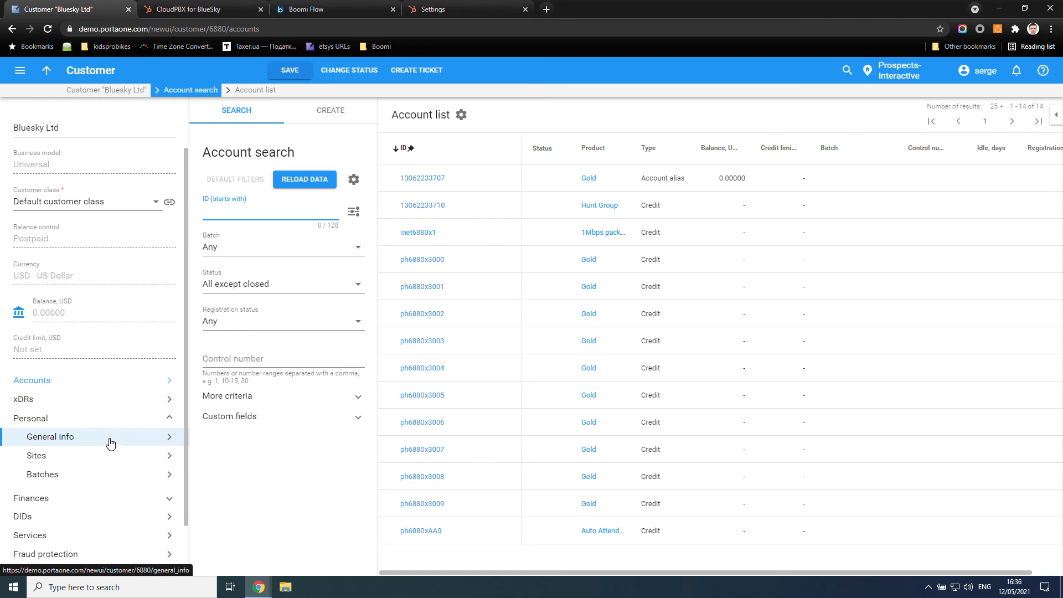
pyautogui.click(306, 9)
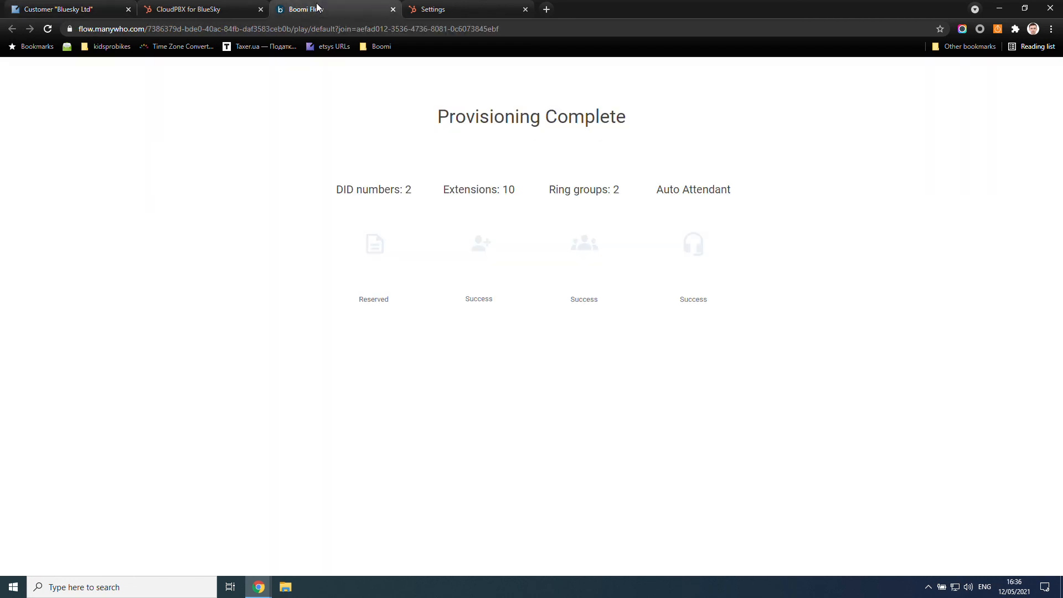
pyautogui.click(393, 10)
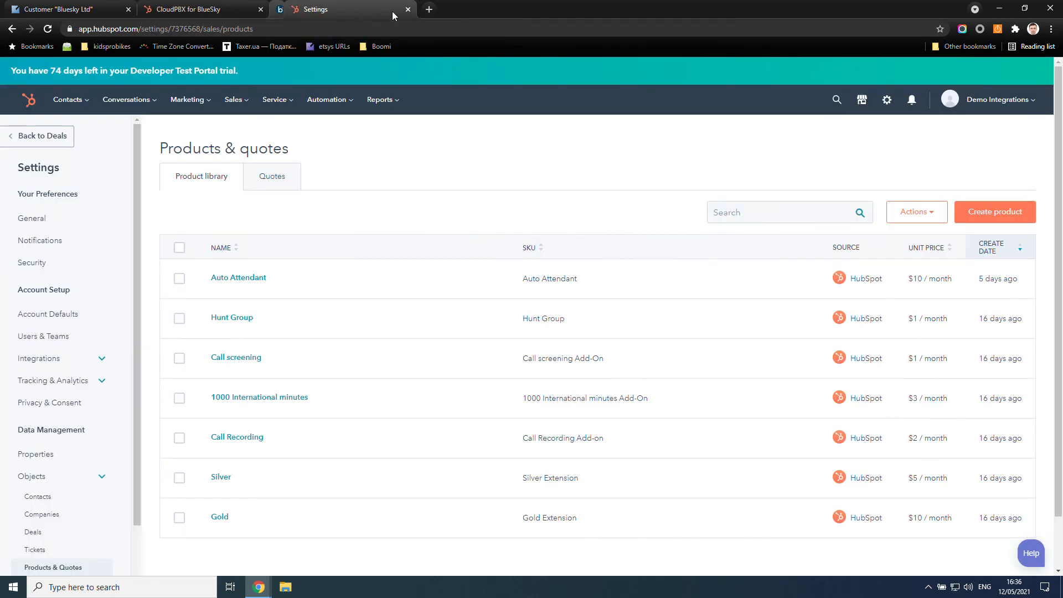
# Switch to the CloudPBX for BlueSky deal in HubSpot and reload it to check the Provisioning Order Token status
pyautogui.click(226, 10)
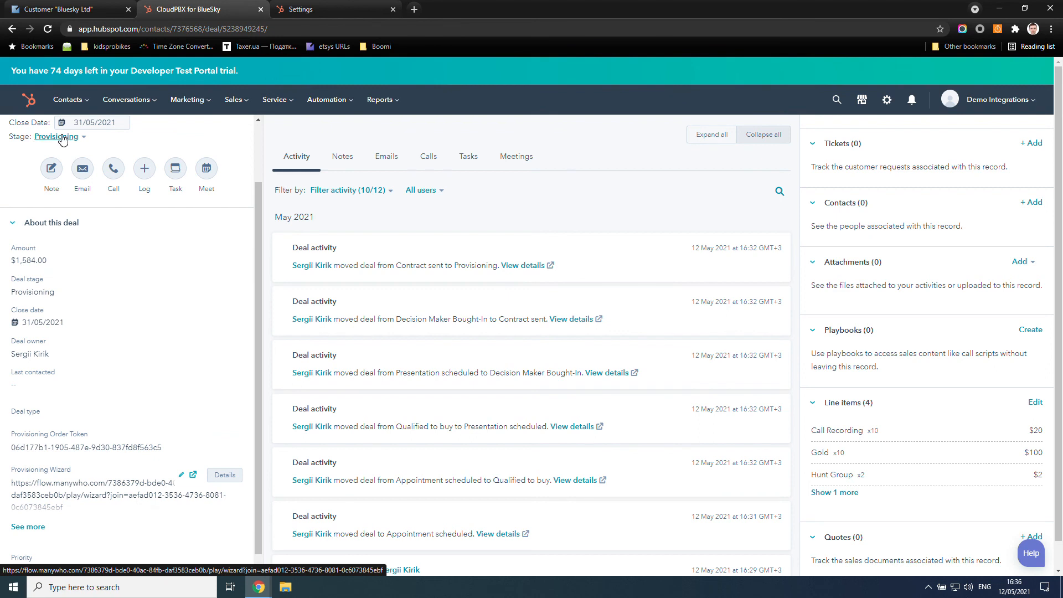
pyautogui.click(48, 30)
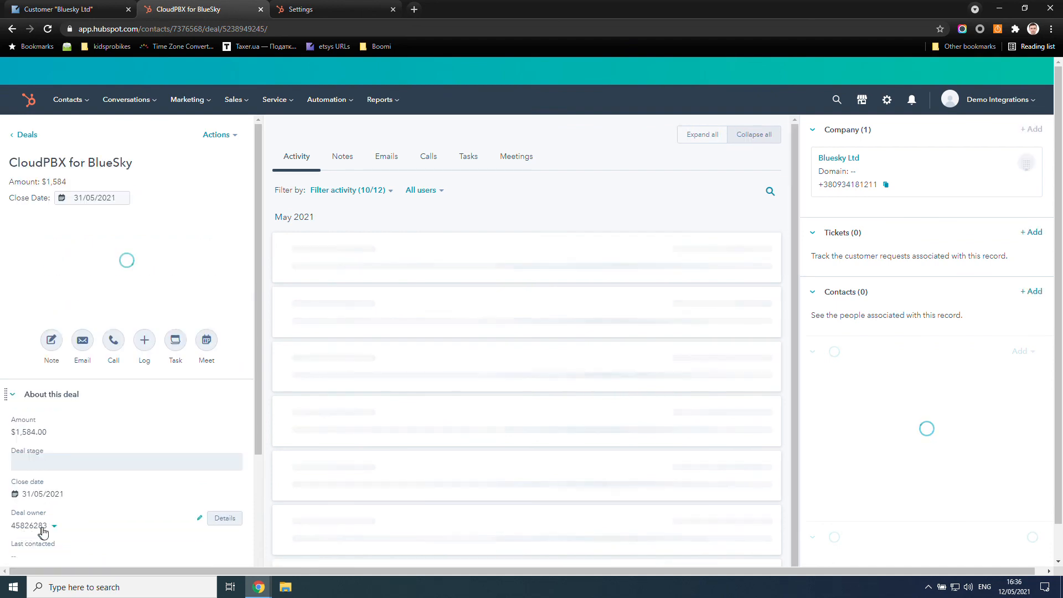
pyautogui.scroll(-3, 41, 498)
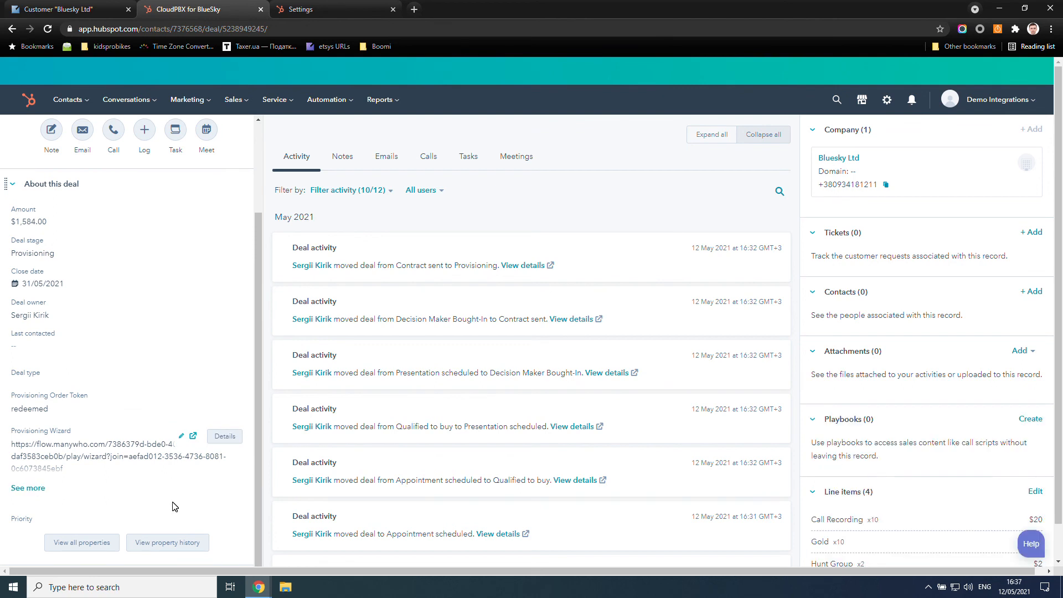
# Open the deal's Provisioning Wizard link to check the used order in Boomi Flow, and close it to return to HubSpot
pyautogui.click(195, 437)
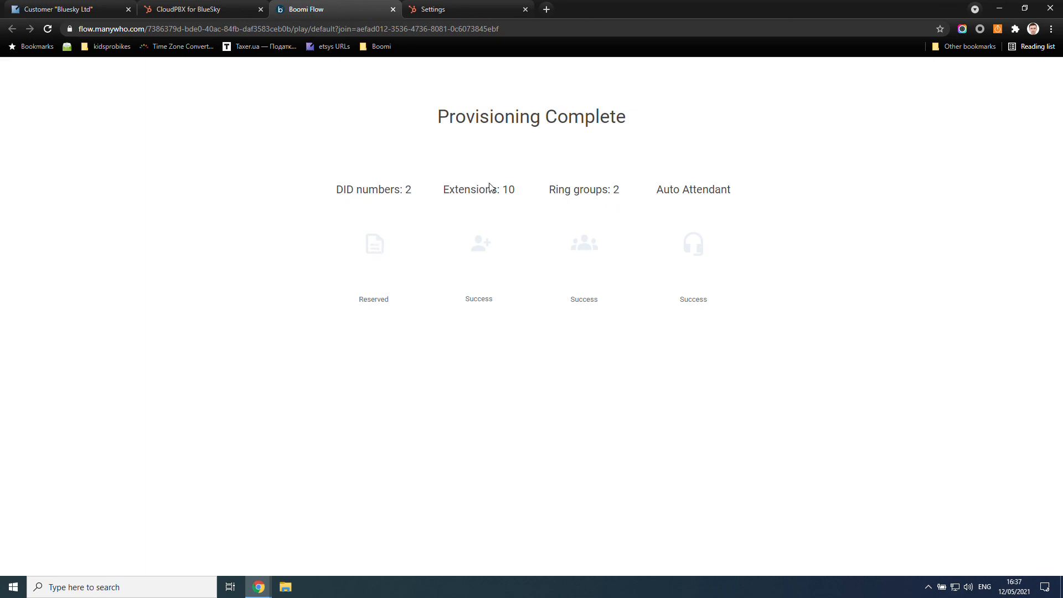
pyautogui.click(394, 9)
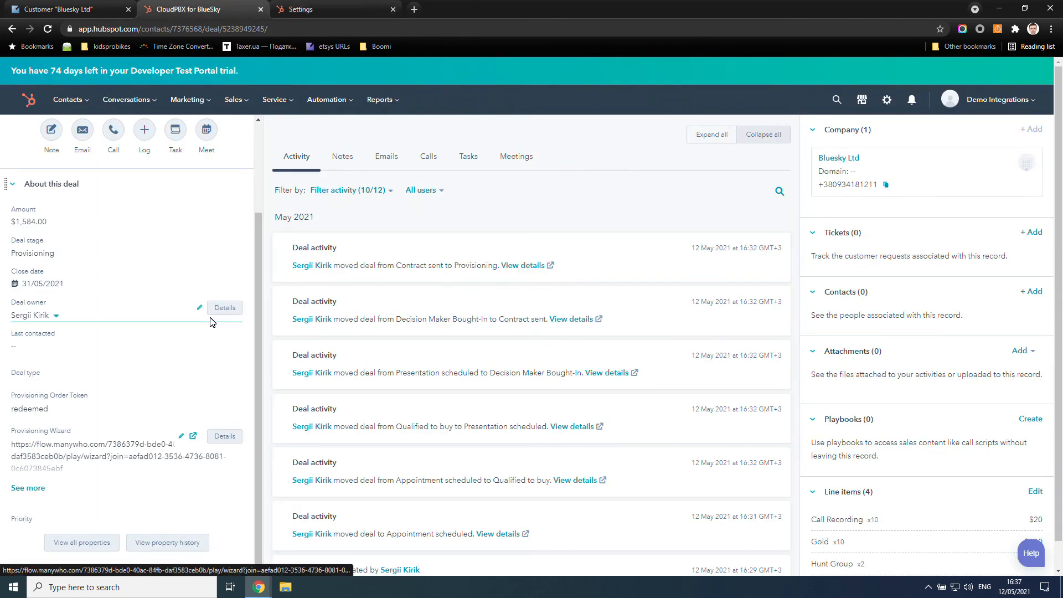